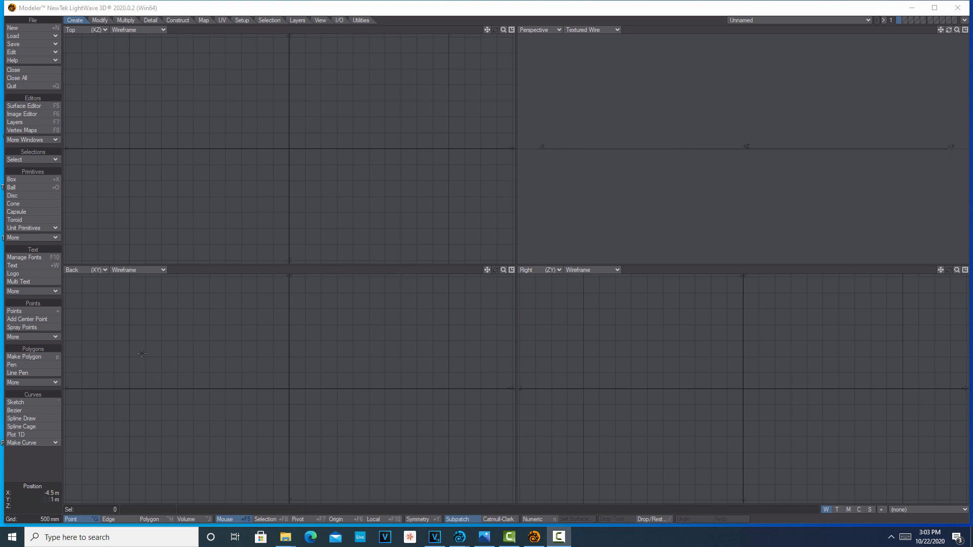
- Draw a flat rectangular box around the origin in the Back view, much wider than it is tall
left_click(28, 180)
left_click_drag(138, 332, 438, 446)
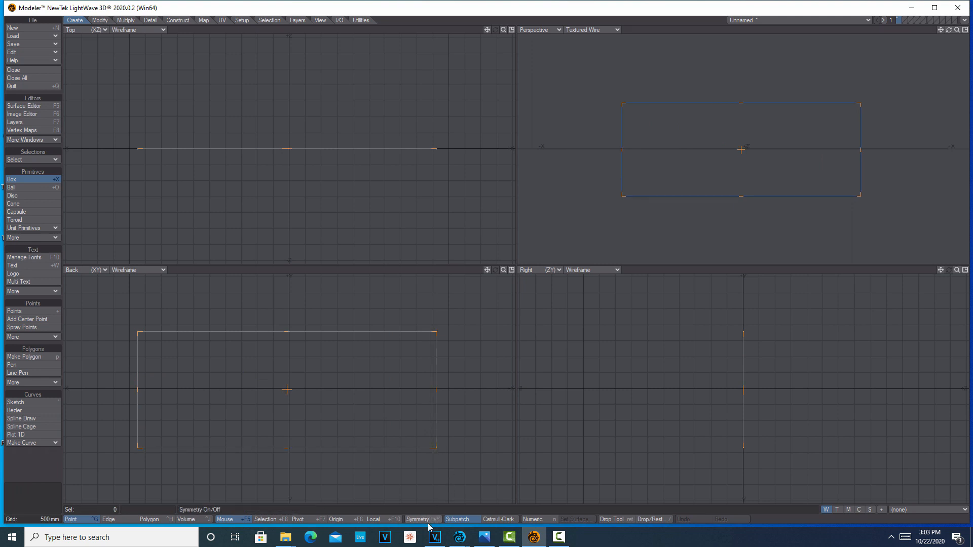
key("ctrl+b")
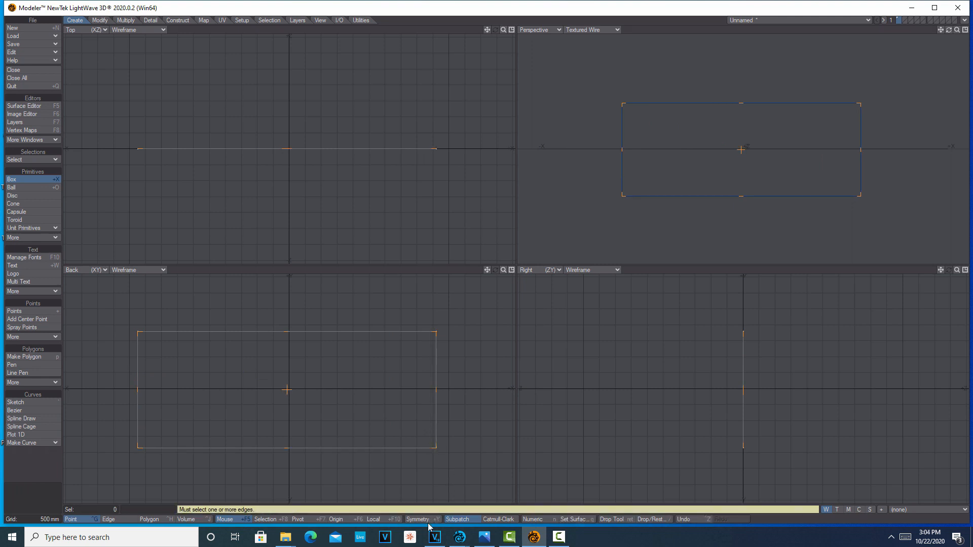
- Divide the flat box along its width into about 103 vertical segments and finish the box
key("Right")
key("Right")
key("Right")
key("Right")
key("Right")
key("Right")
key("Right")
key("Right")
key("Right")
key("Right")
key("Right")
key("Right")
key("Right")
key("Right")
key("Right")
key("Right")
key("Right")
key("Right")
key("Right")
key("Right")
key("Right")
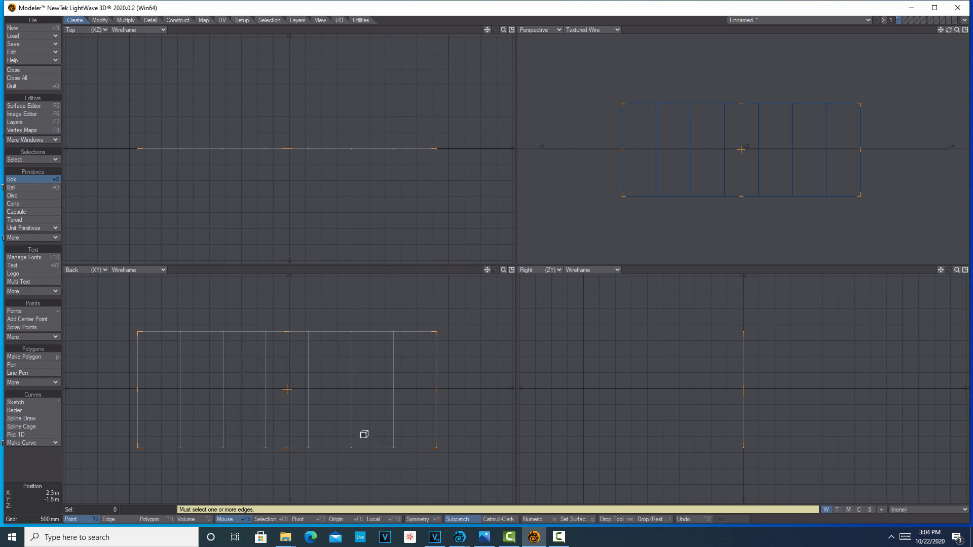
key("Right")
key("Right")
key("Right")
key("Right")
key("Right")
key("Right")
key("Right")
key("Right")
key("Right")
key("Right")
key("Right")
key("Right")
key("Right")
key("Right")
key("Right")
key("Right")
key("Right")
key("Right")
key("Right")
key("Right")
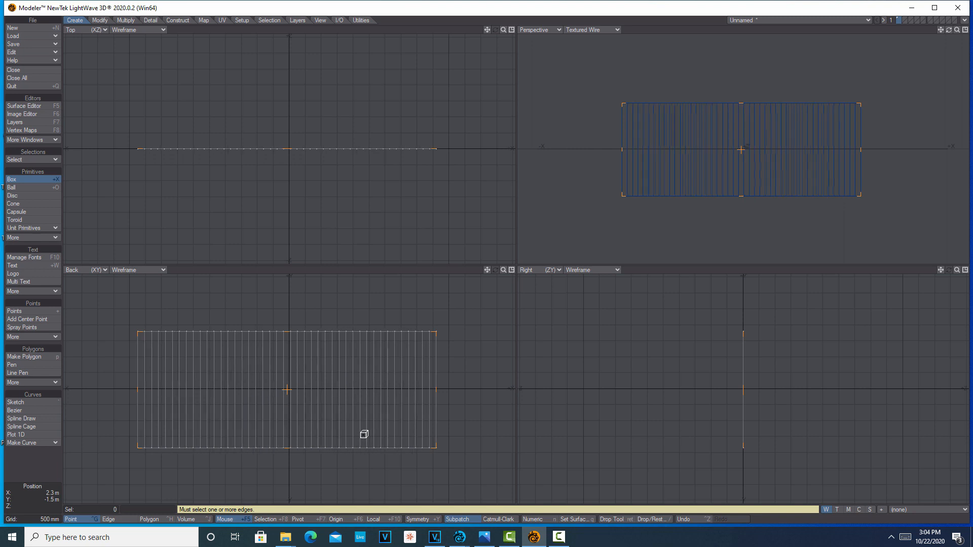
key("Right")
key("Right")
key("Right")
key("Right")
key("Right")
key("Right")
key("Right")
key("Right")
key("Right")
key("Right")
key("Right")
key("Right")
key("Right")
key("Right")
key("Right")
key("Right")
key("Right")
key("Right")
key("Right")
key("Right")
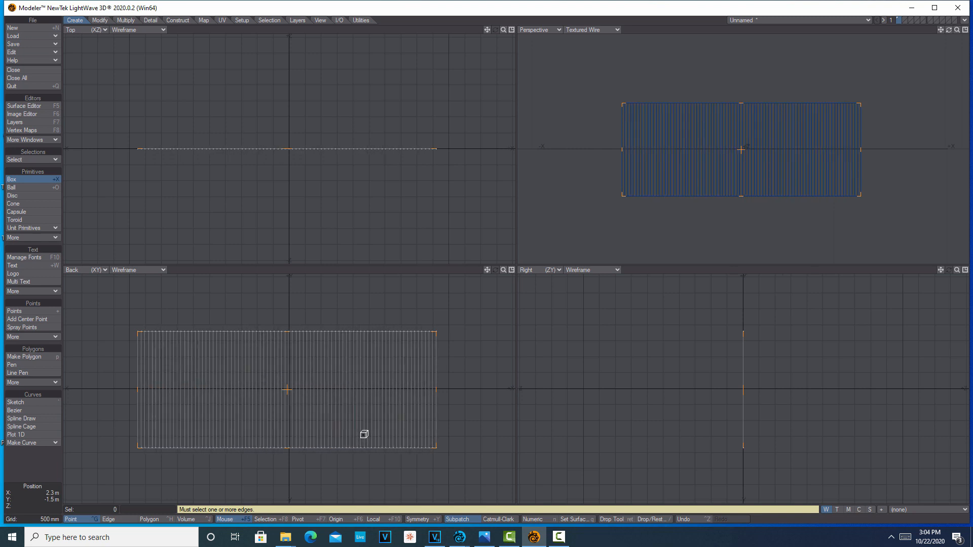
key("Right")
key("Right")
key("Right")
key("Right")
key("Right")
key("Right")
key("Right")
key("Right")
key("Right")
key("Right")
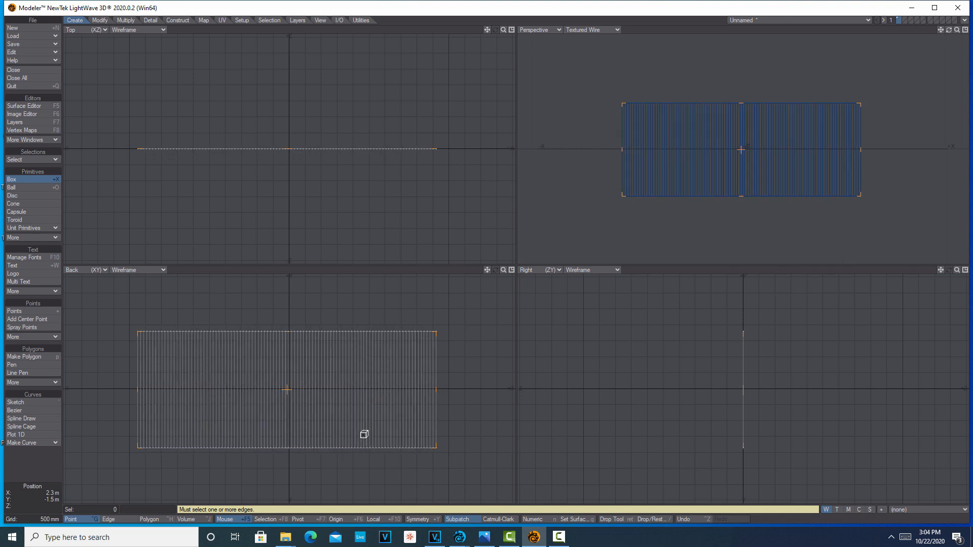
key("Return")
- Rest the segmented box on the ground along the Y axis, centred on the X, Y and Z axes
key("F3")
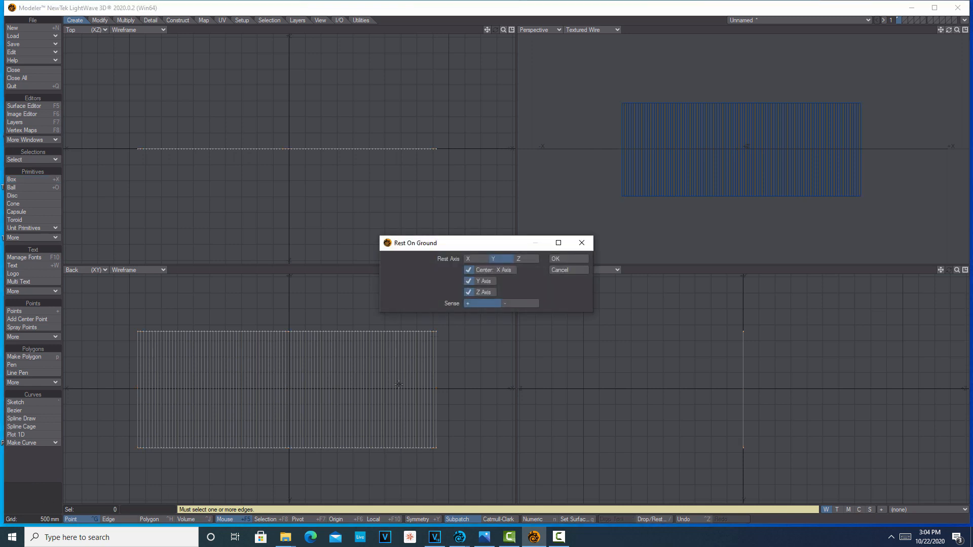
left_click(580, 262)
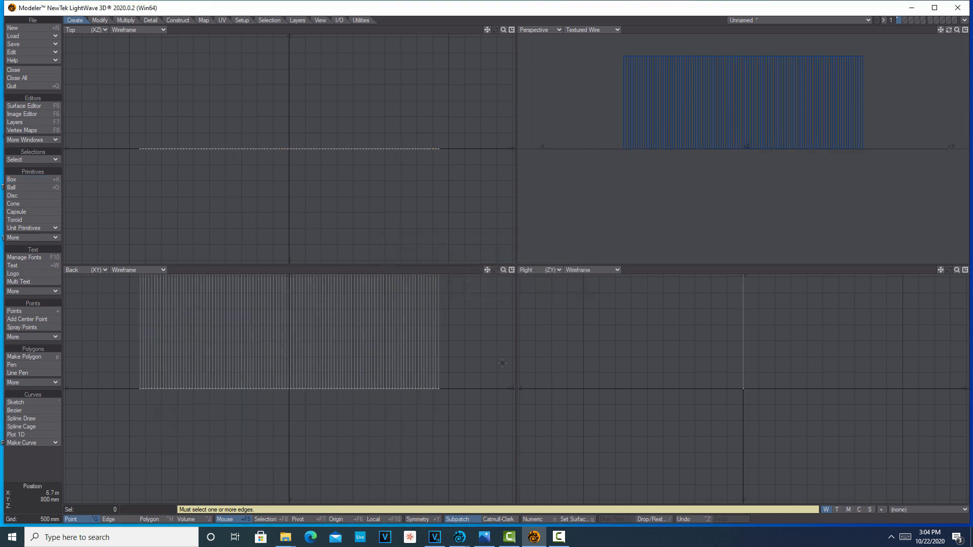
scroll(495, 364, "up", 2)
key("a")
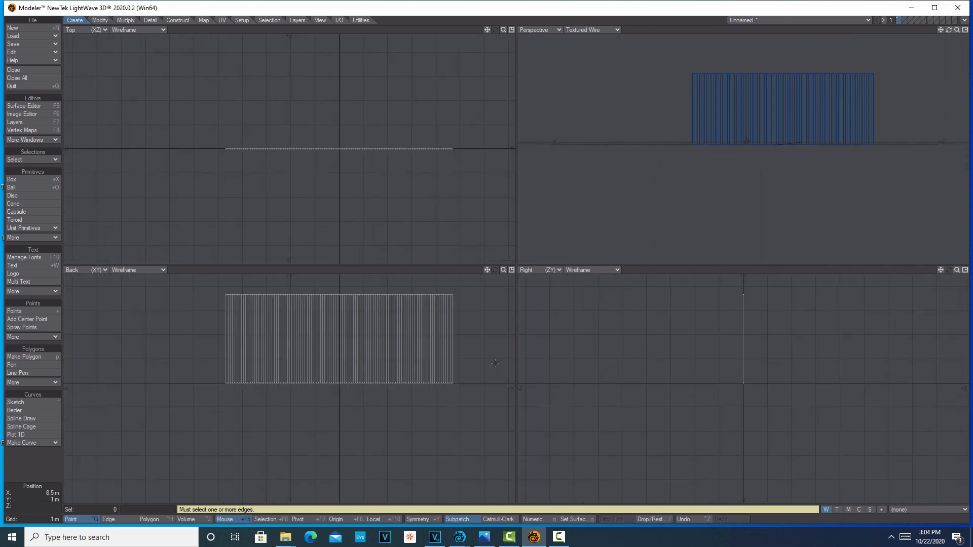
key("a")
- Select the upper row of points of the segmented box and delete it, leaving only the bottom line
left_click(86, 521)
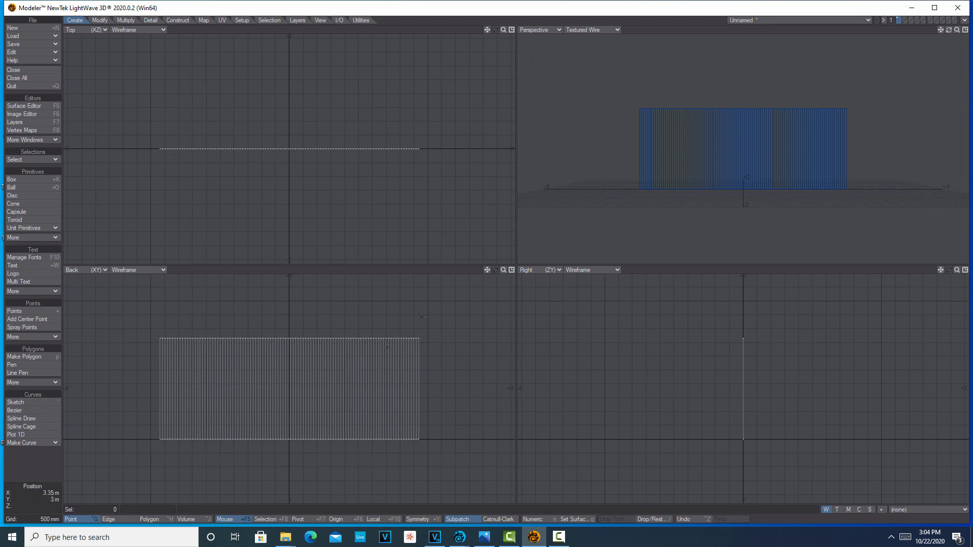
mouse_move(441, 314)
right_mouse_down()
mouse_move(224, 310)
mouse_move(142, 349)
mouse_move(400, 389)
mouse_move(441, 319)
right_mouse_up()
key("Delete")
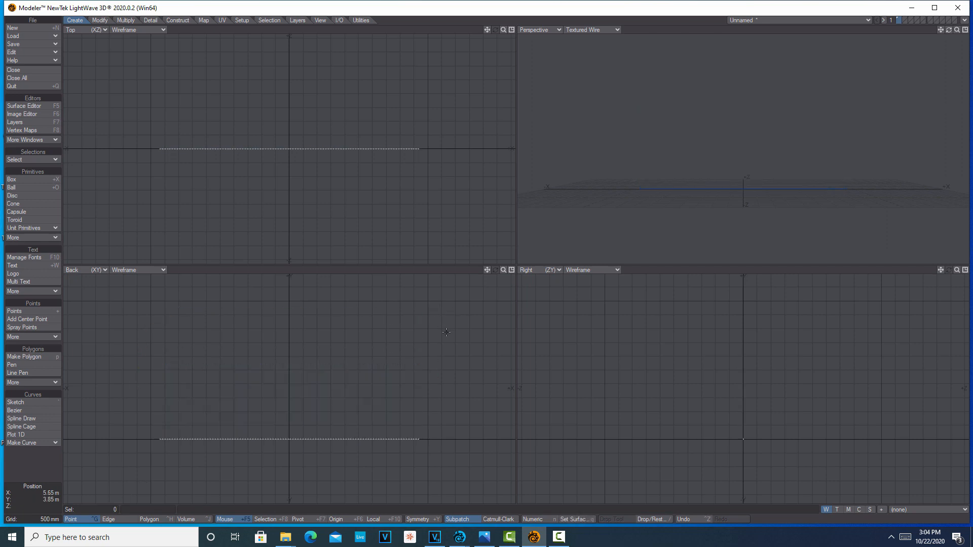
- Save the object as chain in the Objects folder
left_click(35, 45)
left_click(36, 47)
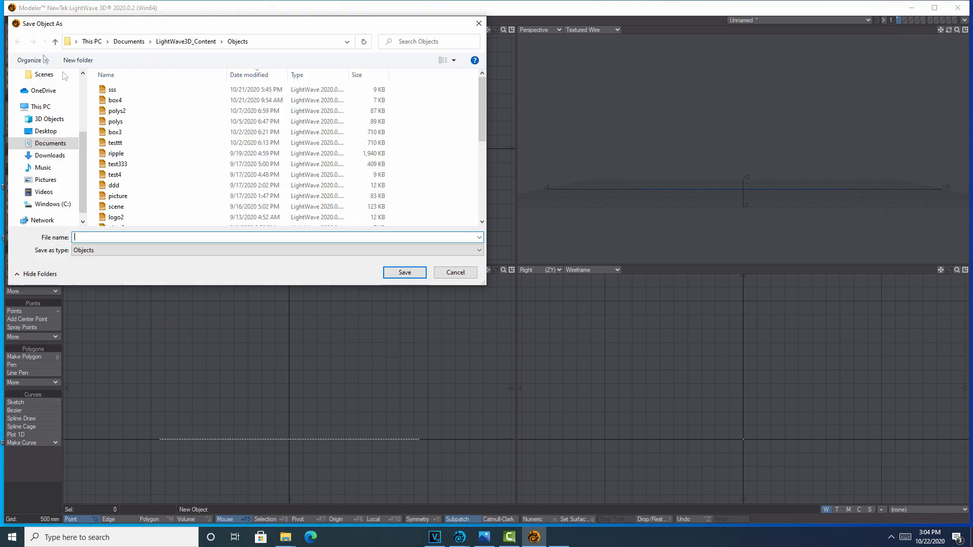
type("chain")
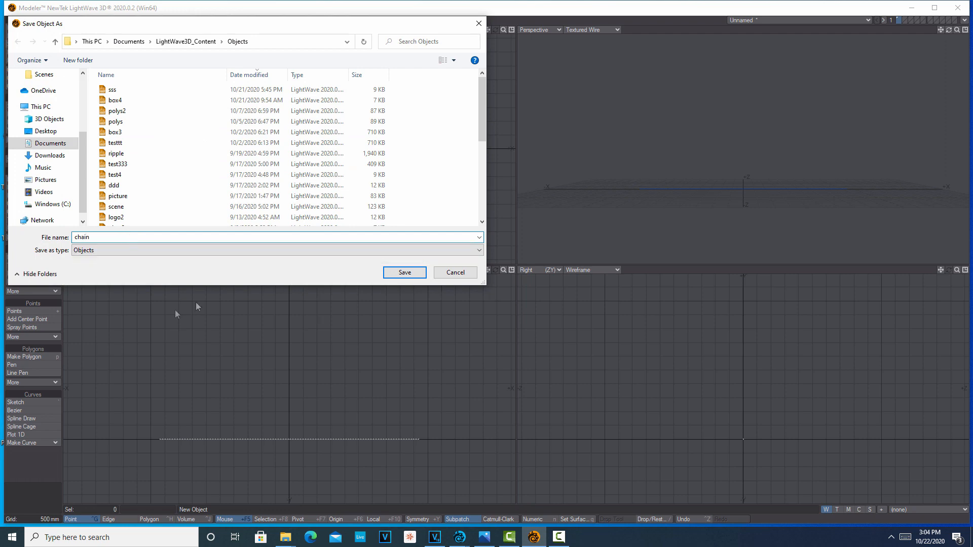
left_click(405, 273)
- Send the chain object to Layout and view it from a low, nearly frontal angle
left_click(964, 21)
left_click(956, 34)
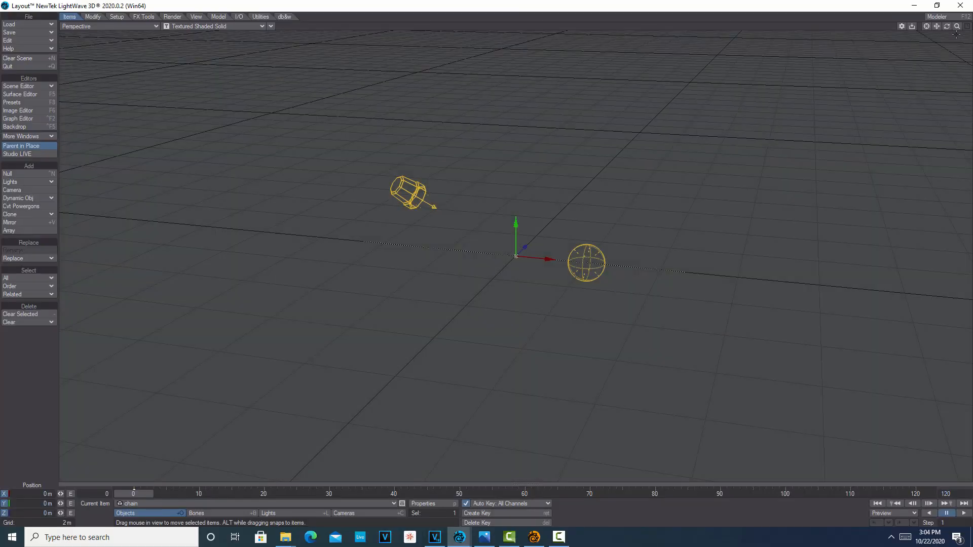
left_click_drag(956, 31, 948, 29)
left_click(271, 26)
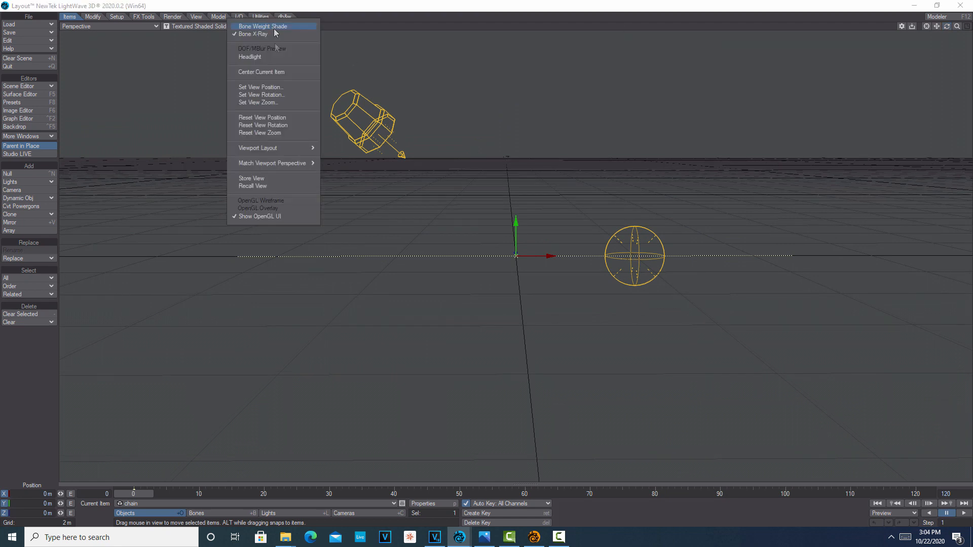
left_click(340, 163)
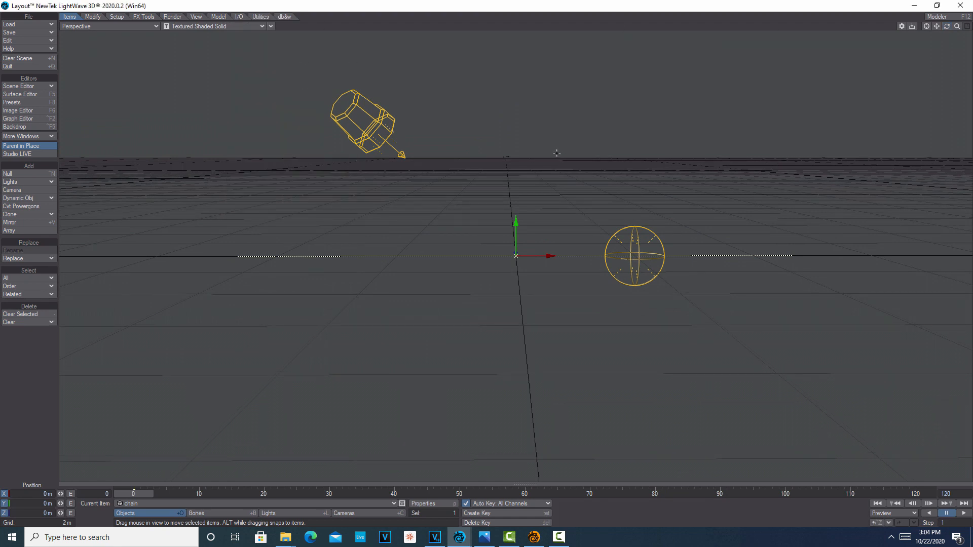
- Give the chain object's Displacement Map a Procedural Texture layer using Turbulence on the Y axis, keeping the chain unobstructed
left_click(436, 504)
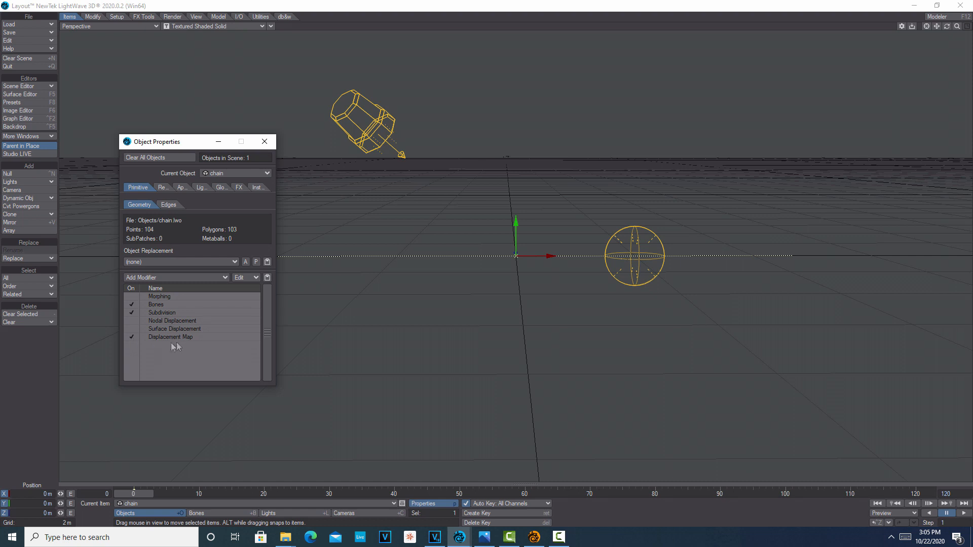
double_click(189, 336)
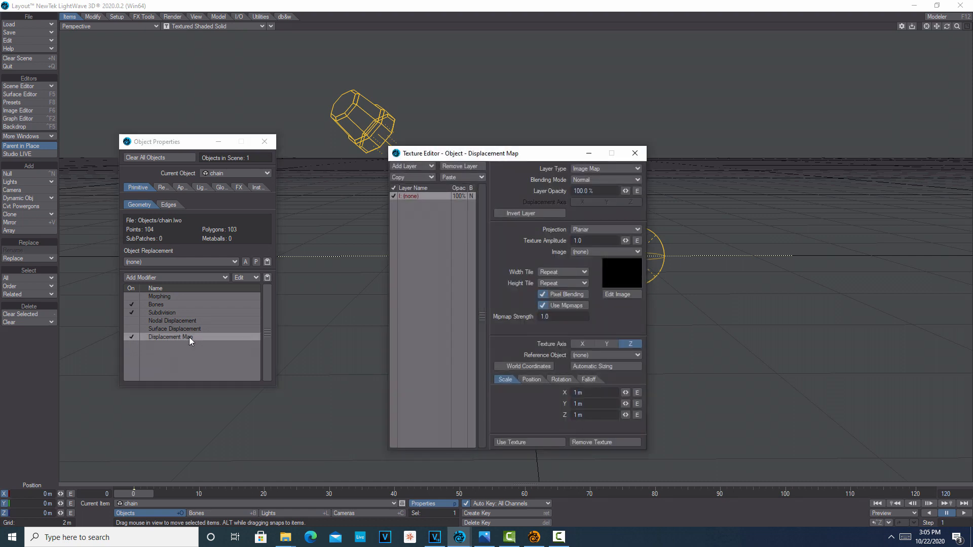
left_click(636, 169)
left_click(637, 176)
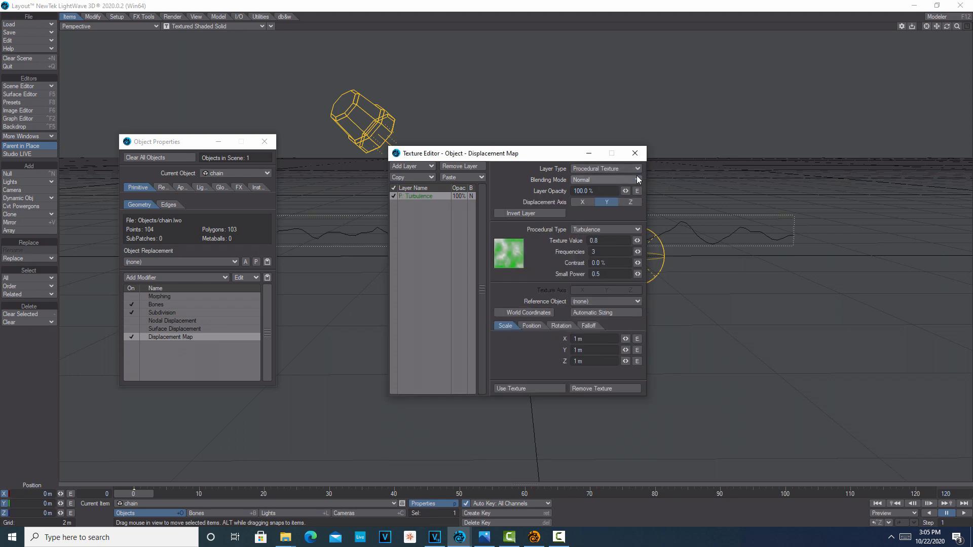
left_click_drag(162, 142, 136, 284)
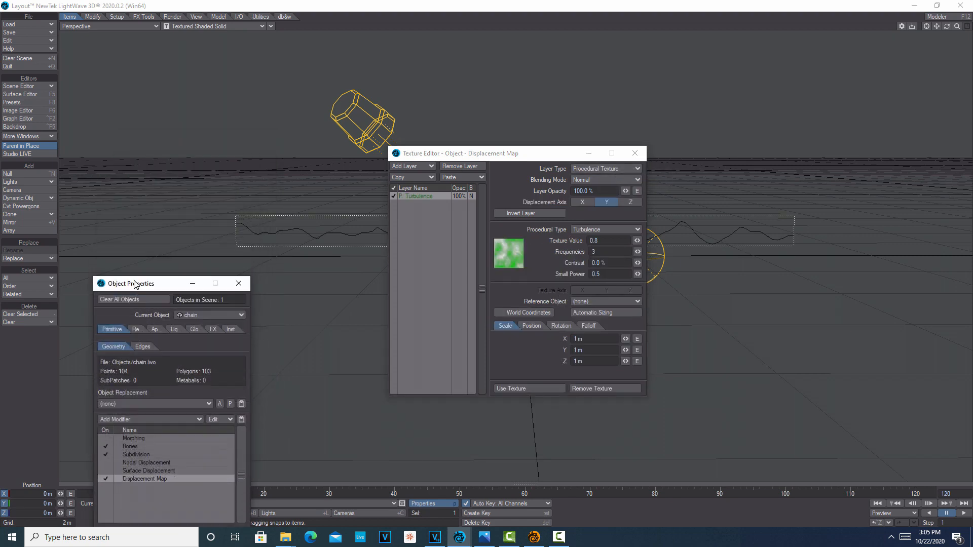
left_click_drag(516, 156, 729, 329)
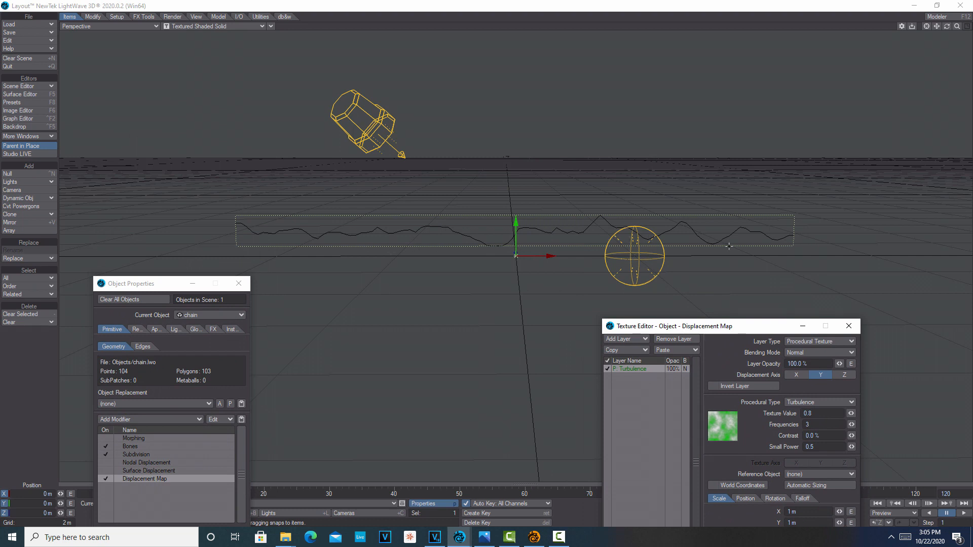
left_click_drag(753, 330, 548, 340)
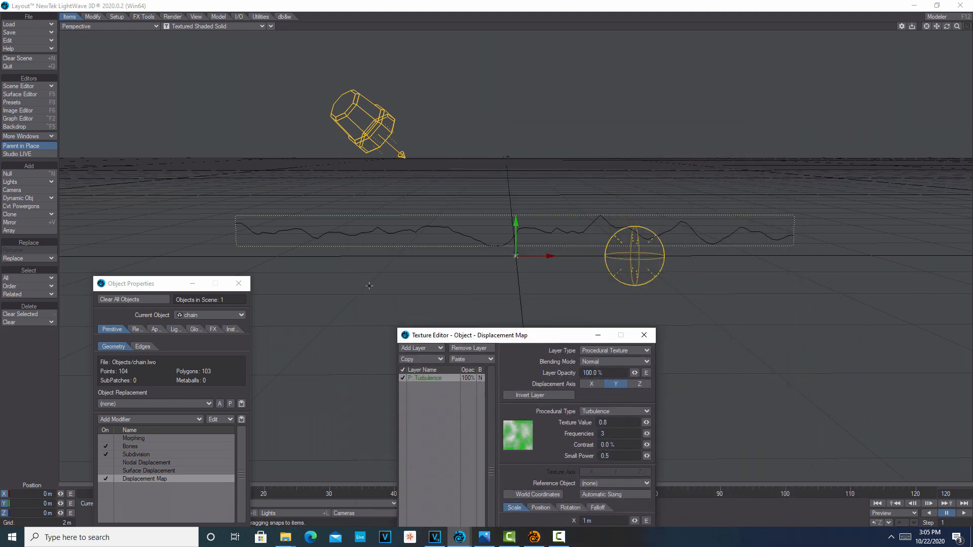
- Add a null object with the default name Null and minimize the Object Properties and Texture Editor windows
left_click(27, 173)
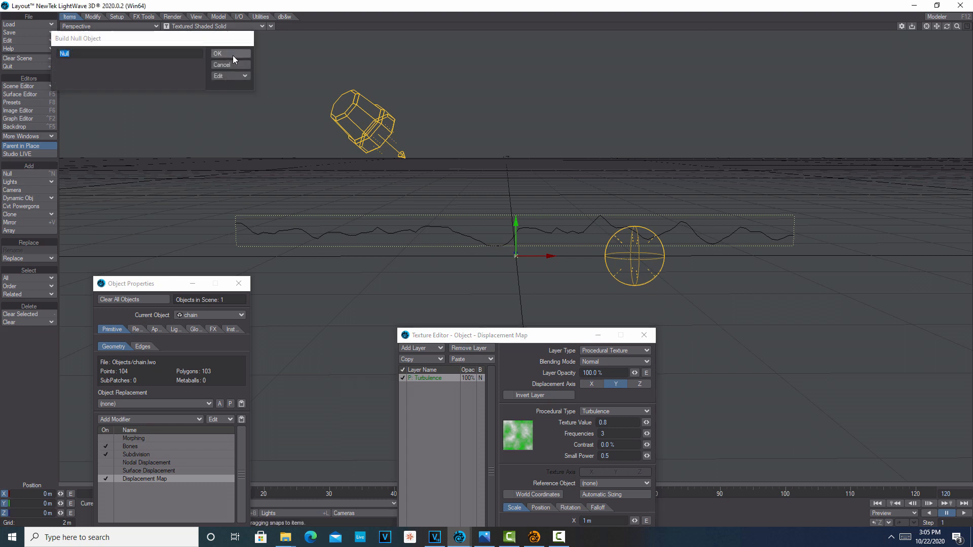
left_click(232, 56)
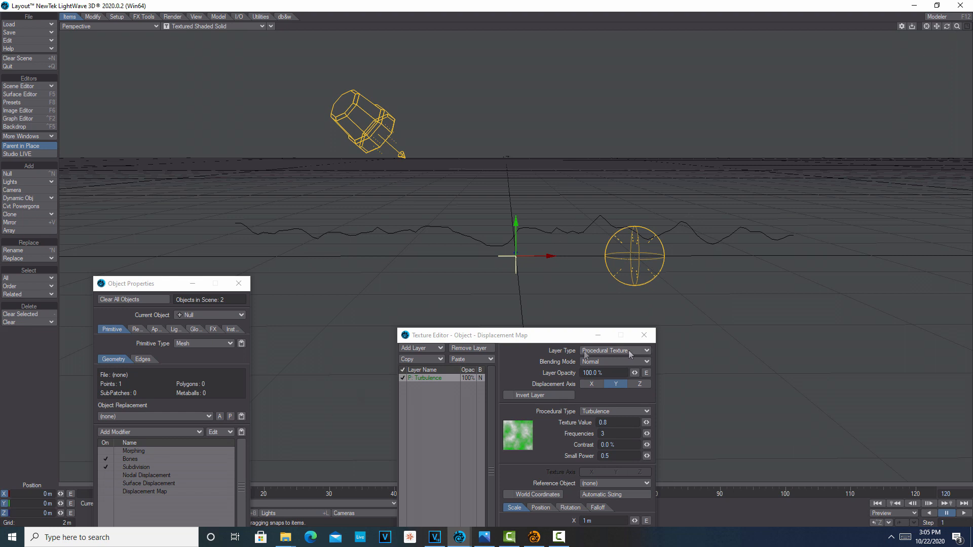
left_click(598, 335)
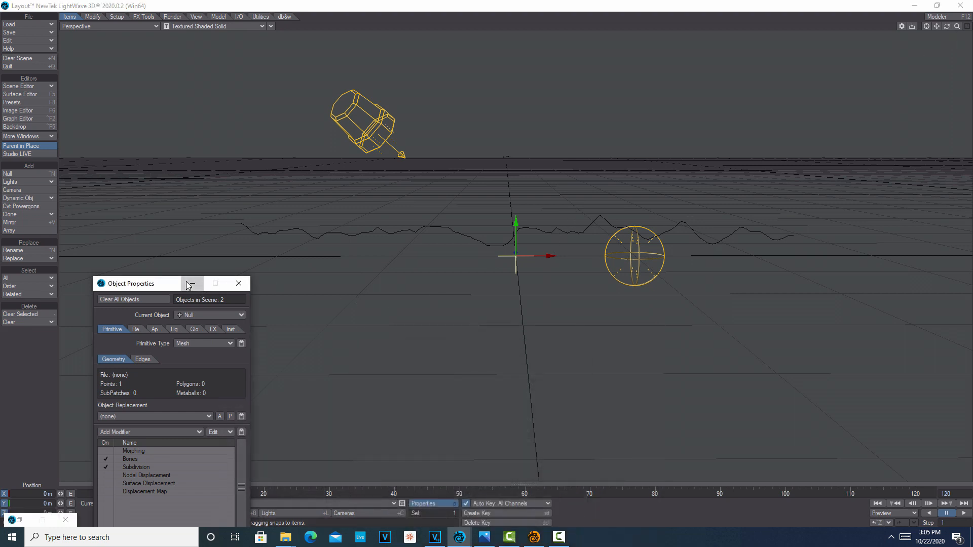
left_click(190, 284)
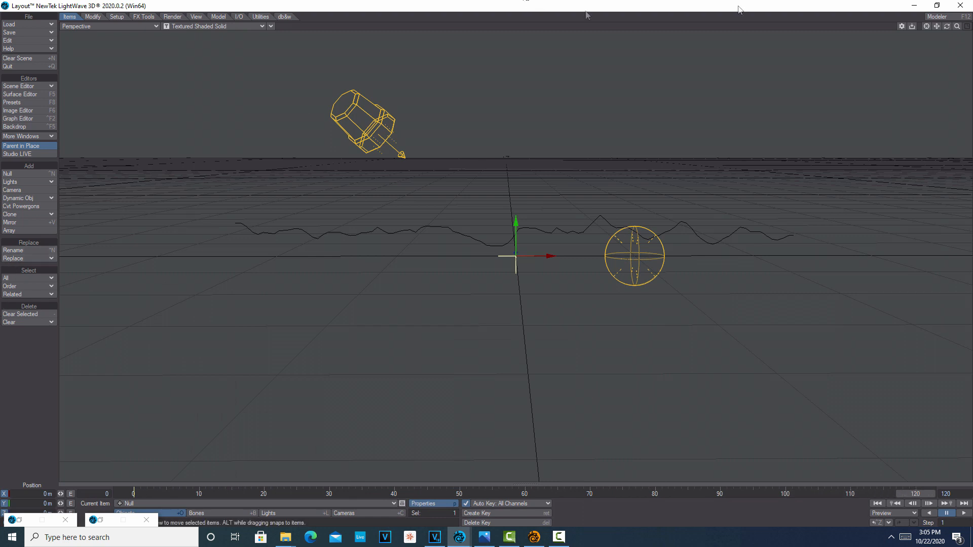
- Animate the null by moving it away from the origin to about 11.7 m in X at frame 120, and return to frame 0
left_click_drag(570, 190, 572, 206)
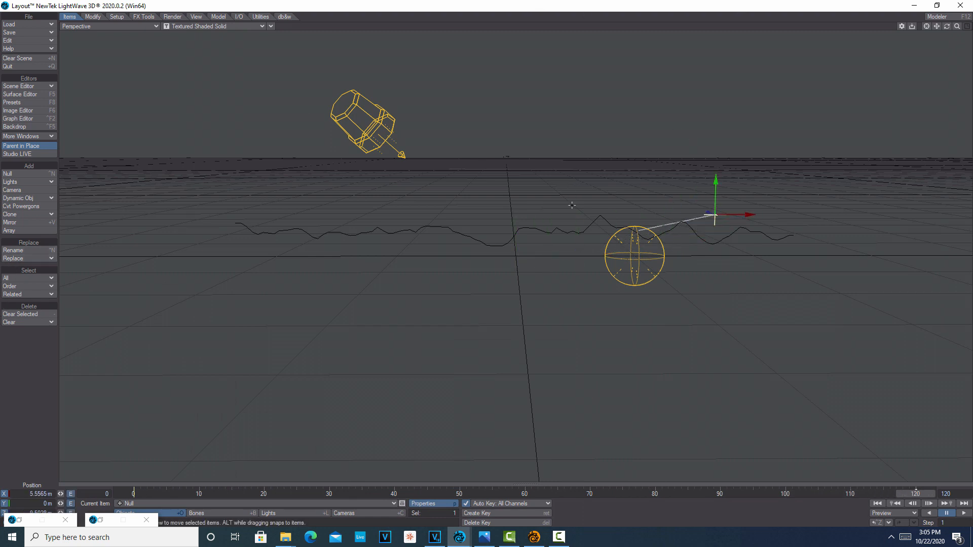
left_click_drag(685, 251, 740, 233)
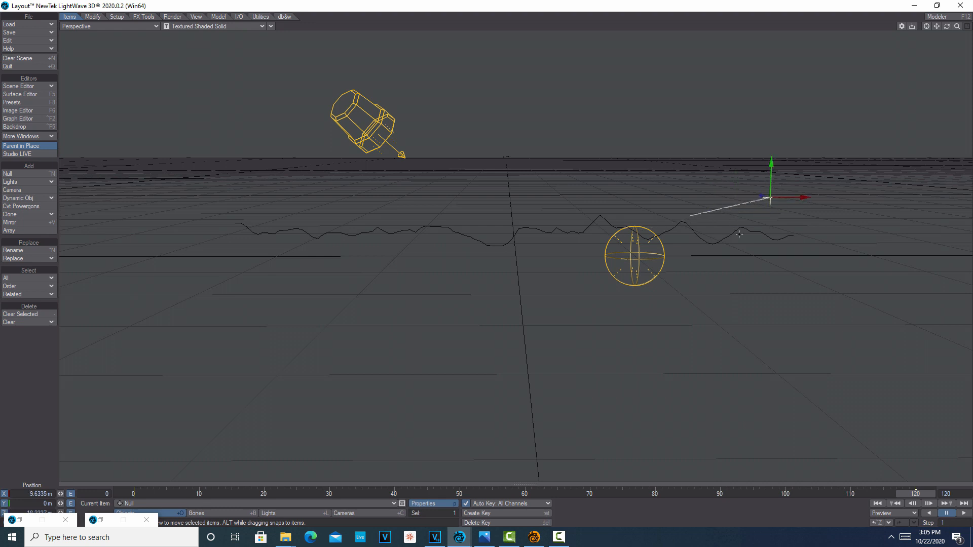
left_click_drag(931, 180, 941, 173)
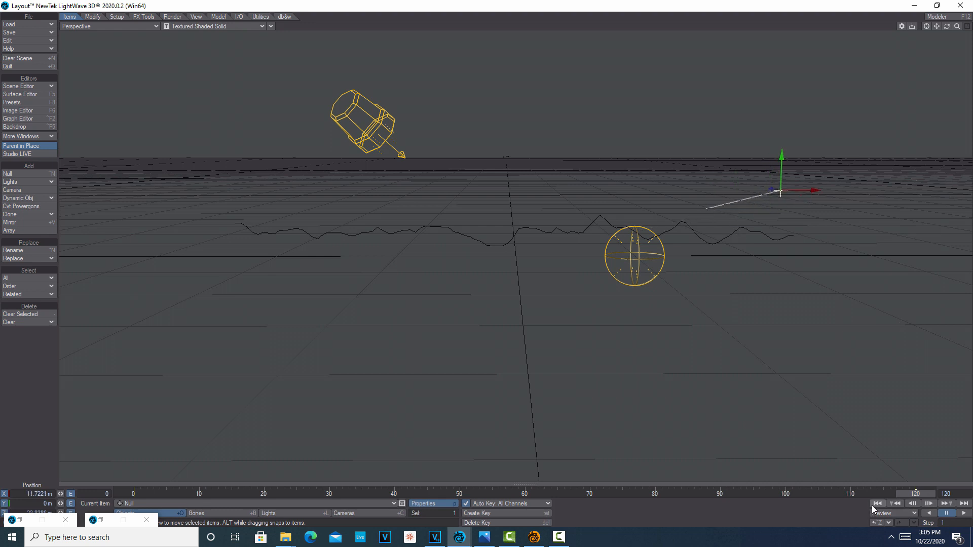
left_click(878, 504)
left_click(965, 504)
left_click(877, 503)
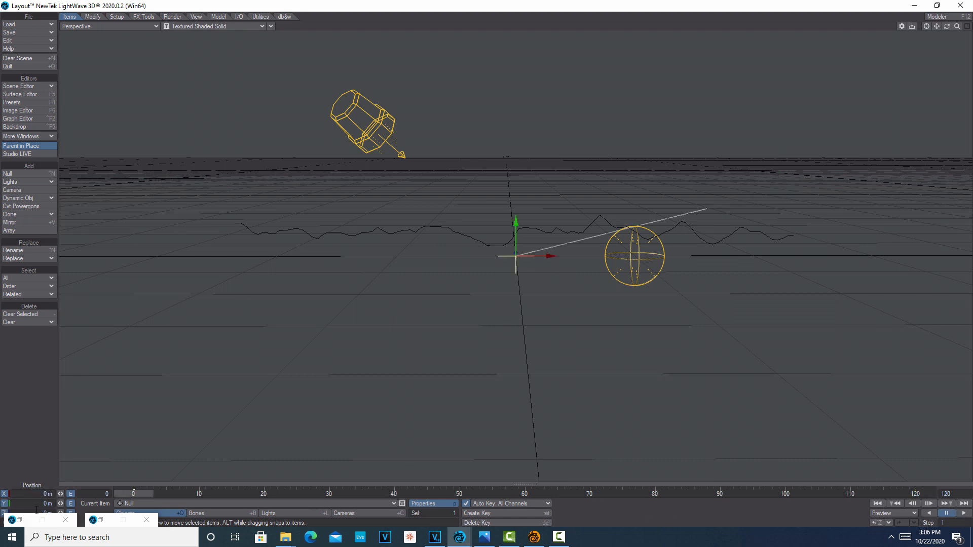
- Restore the displacement texture settings and set the Turbulence layer's Reference Object to Null
right_click(96, 523)
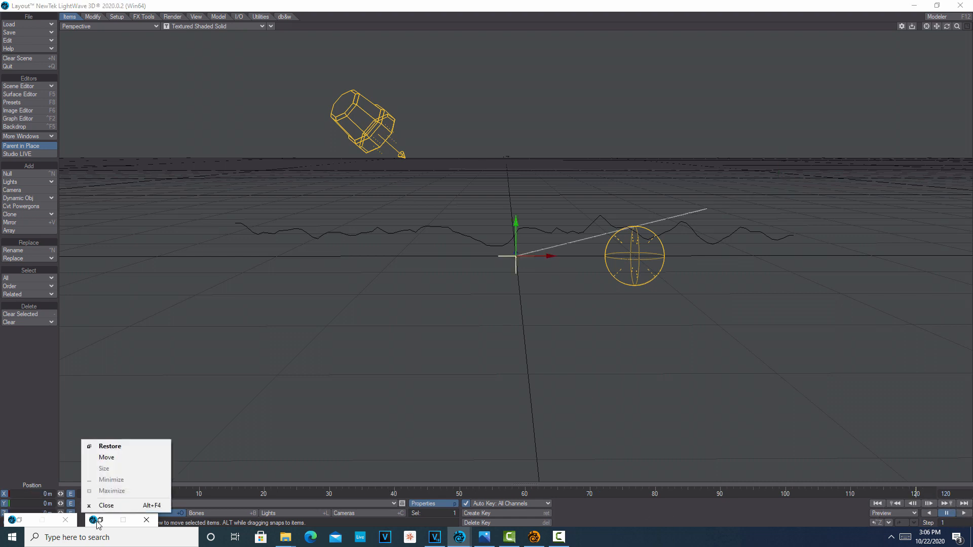
left_click(107, 447)
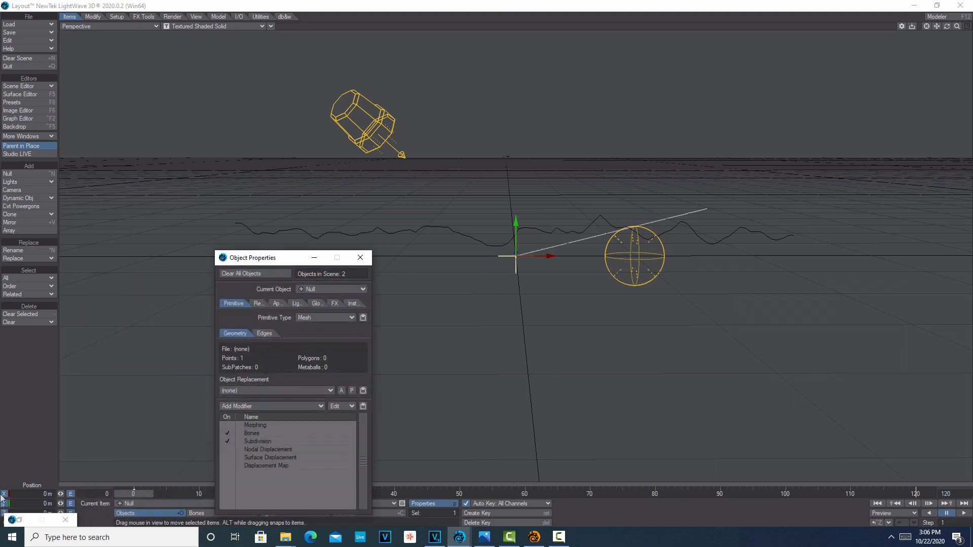
left_click(19, 520)
left_click_drag(510, 337, 435, 164)
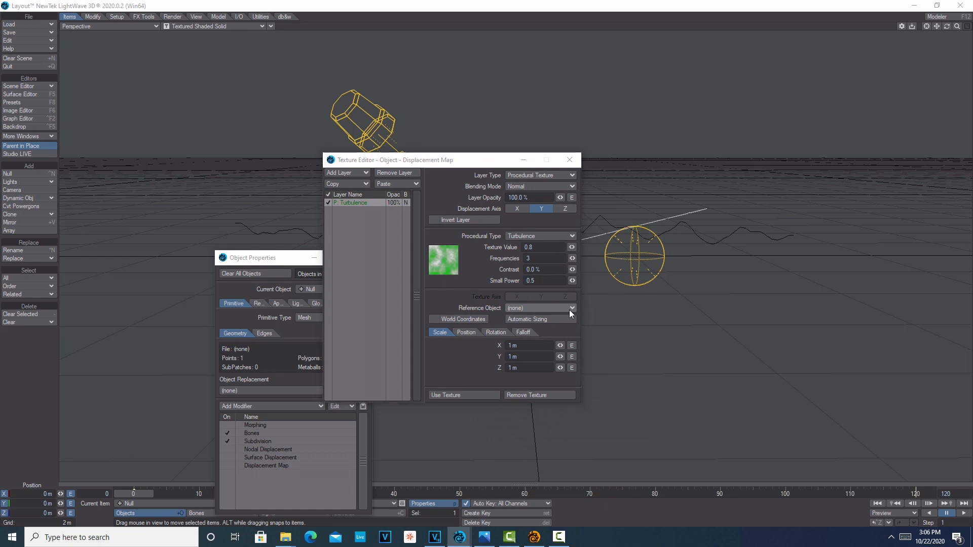
left_click(567, 325)
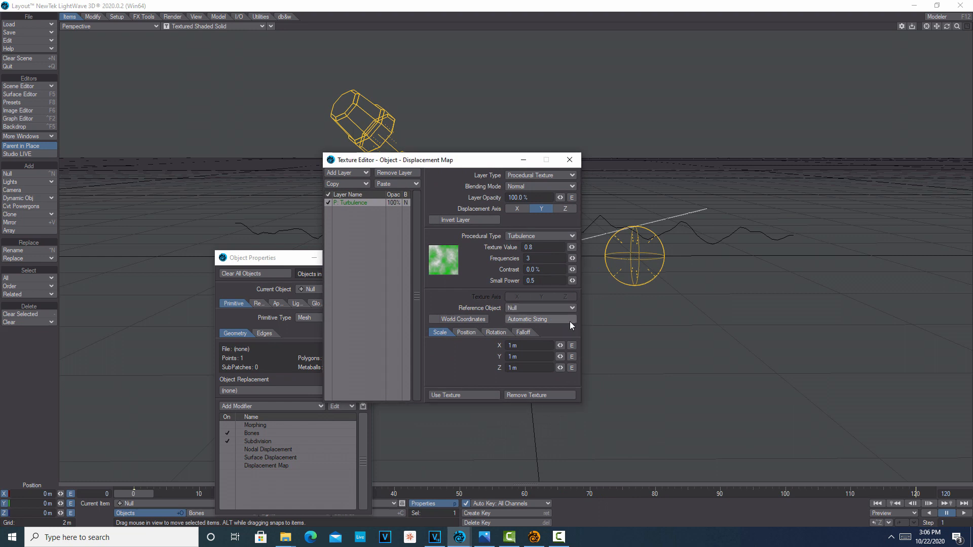
left_click(524, 159)
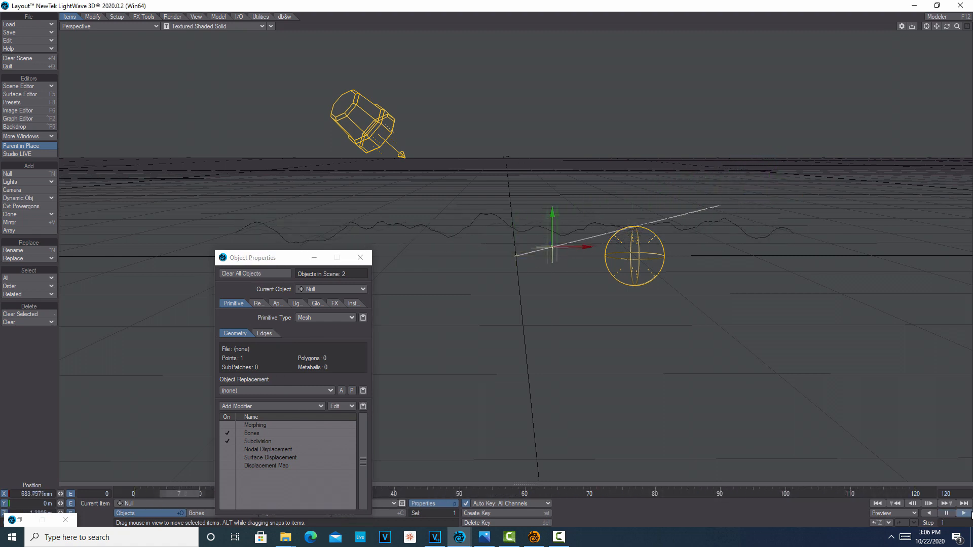
- Pause playback, minimize Object Properties, and set the chain's Default surface Luminous value to 100%
left_click(947, 514)
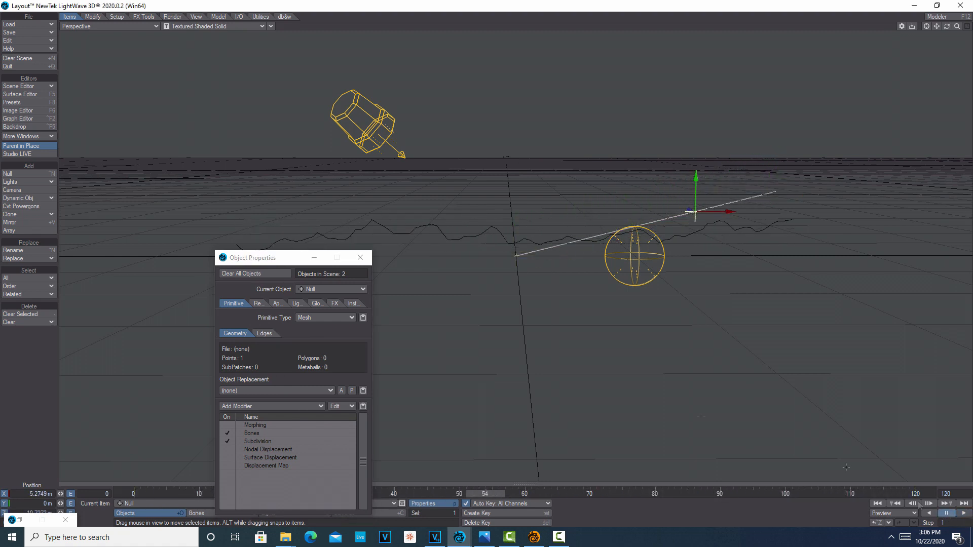
left_click(314, 257)
left_click(20, 94)
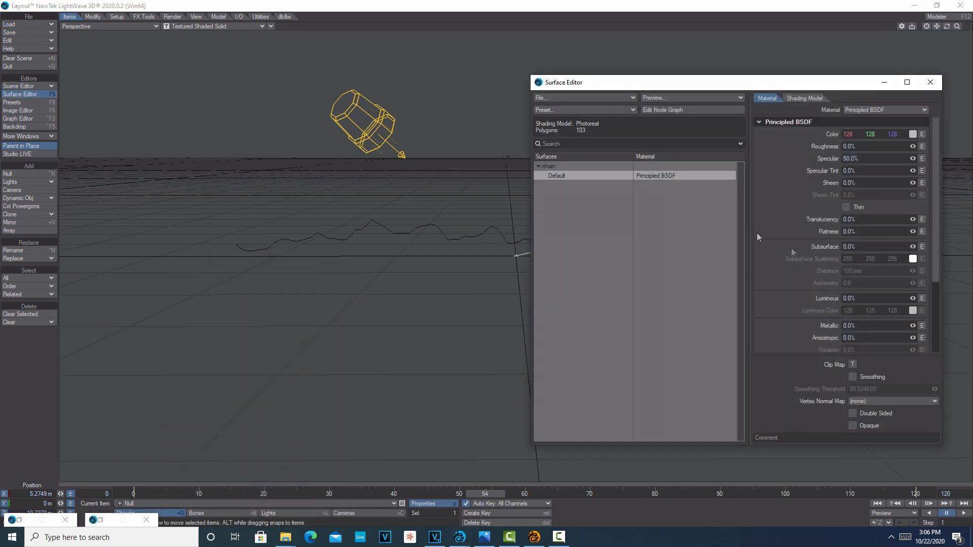
left_click_drag(912, 298, 943, 299)
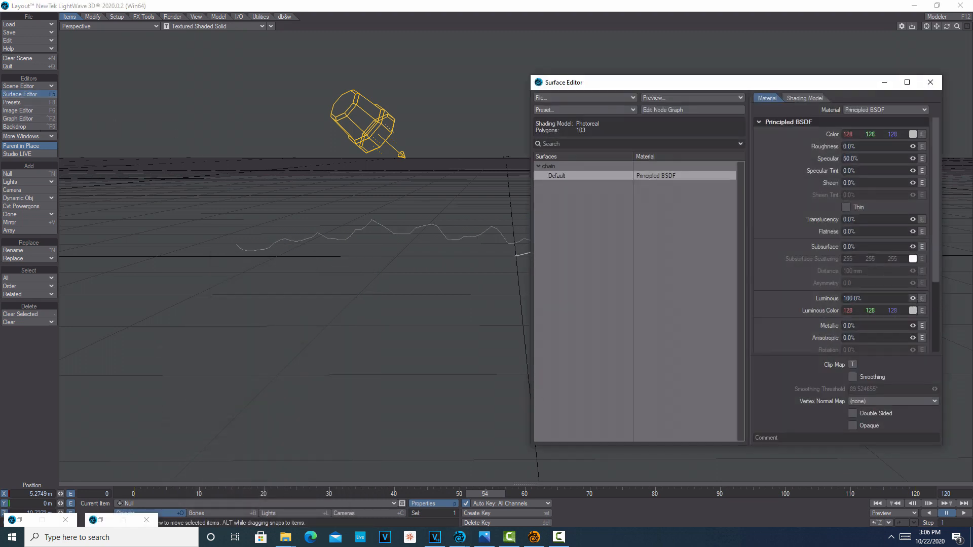
- Set the Default surface's Luminous Color to white (255, 255, 255) and minimize the Surface Editor
left_click(912, 311)
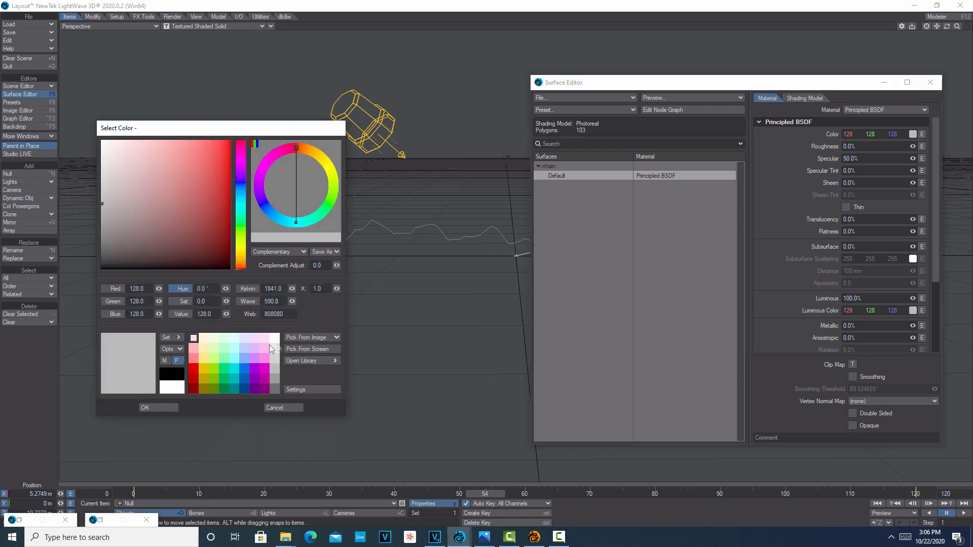
left_click(204, 348)
left_click(204, 338)
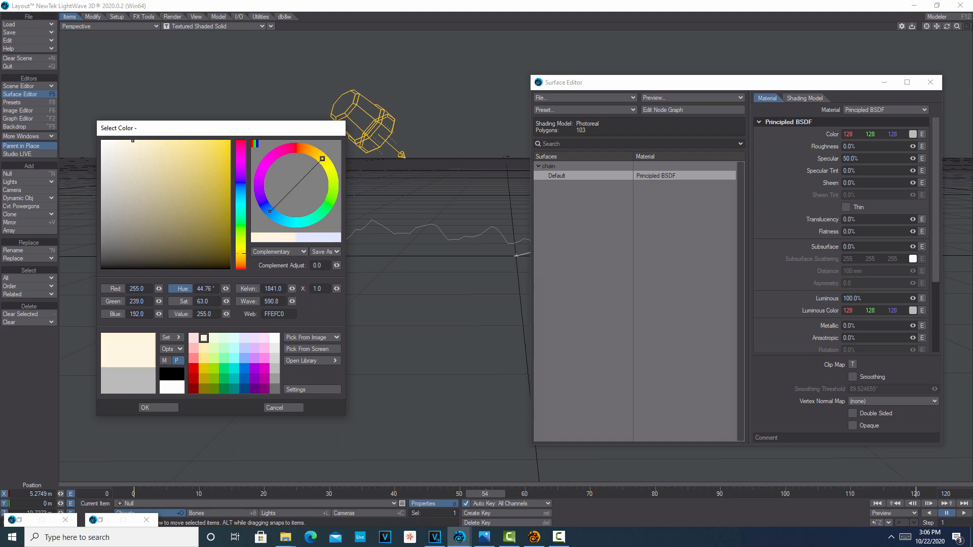
left_click(182, 390)
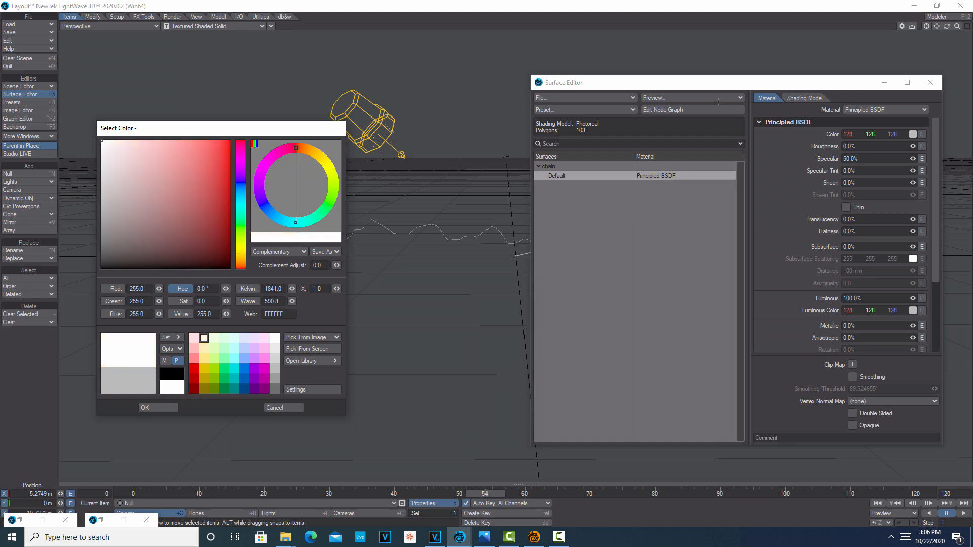
left_click(884, 82)
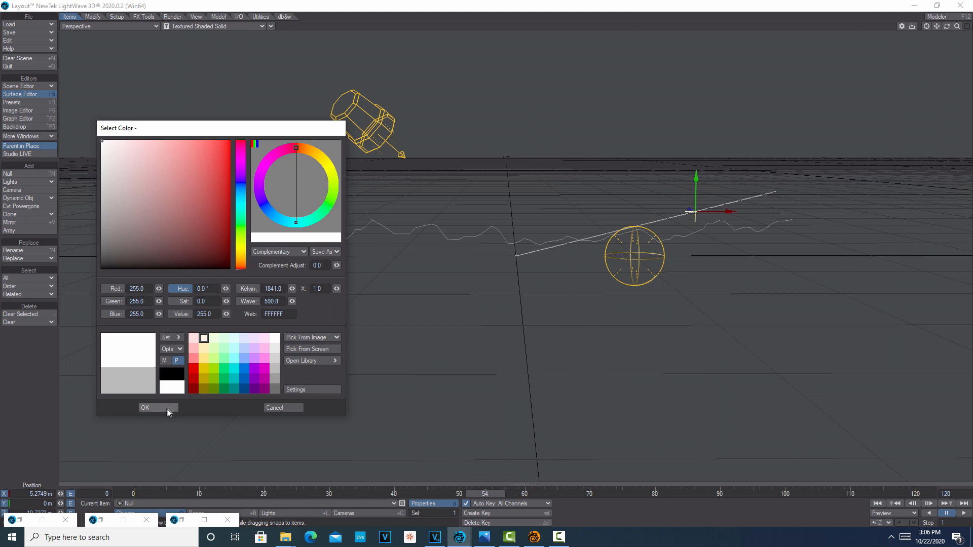
left_click(159, 408)
- Switch the Perspective viewport's shading from Textured Shaded Solid to VPR
left_click(271, 26)
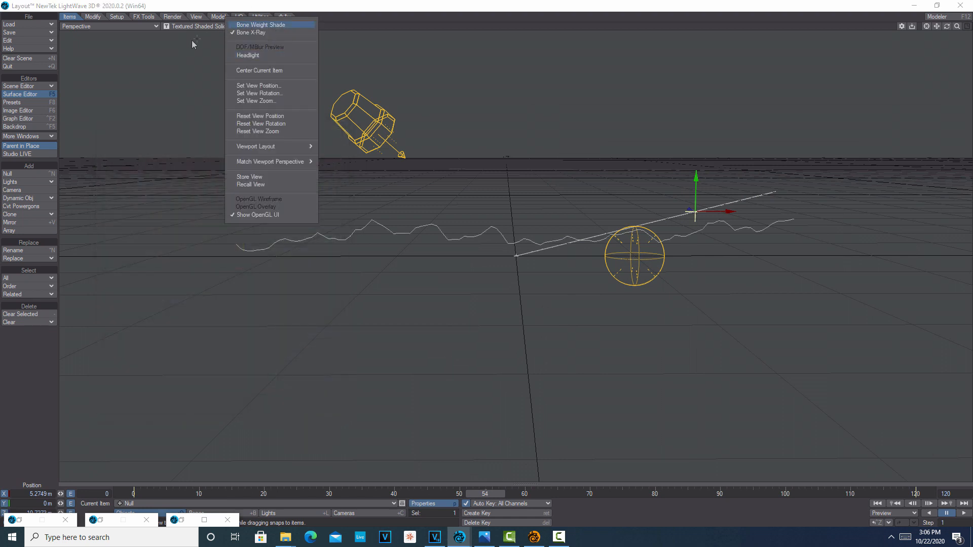
left_click(264, 26)
left_click(263, 26)
left_click(238, 70)
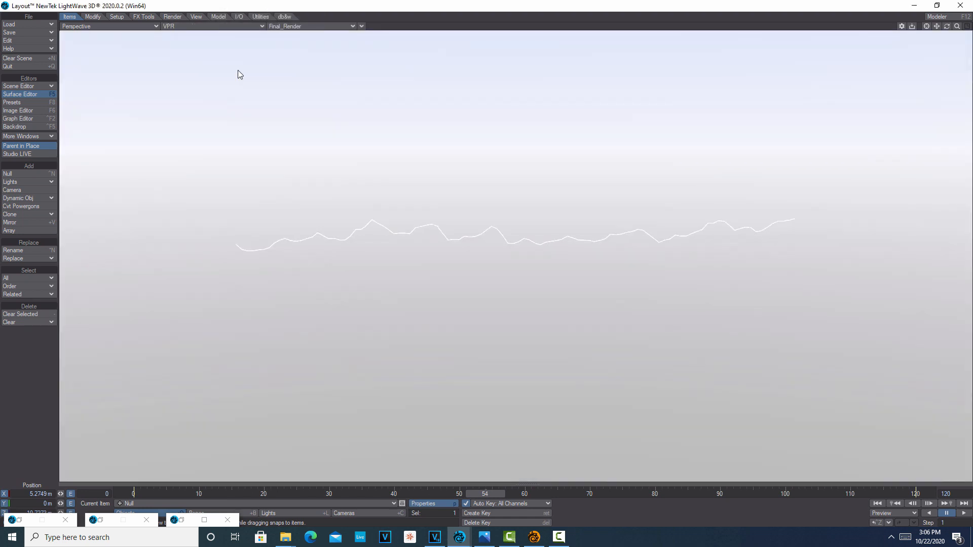
- Disable the Backdrop environment to get a black background, and preview the chain's animation up to frame 57
left_click(18, 126)
left_click(160, 183)
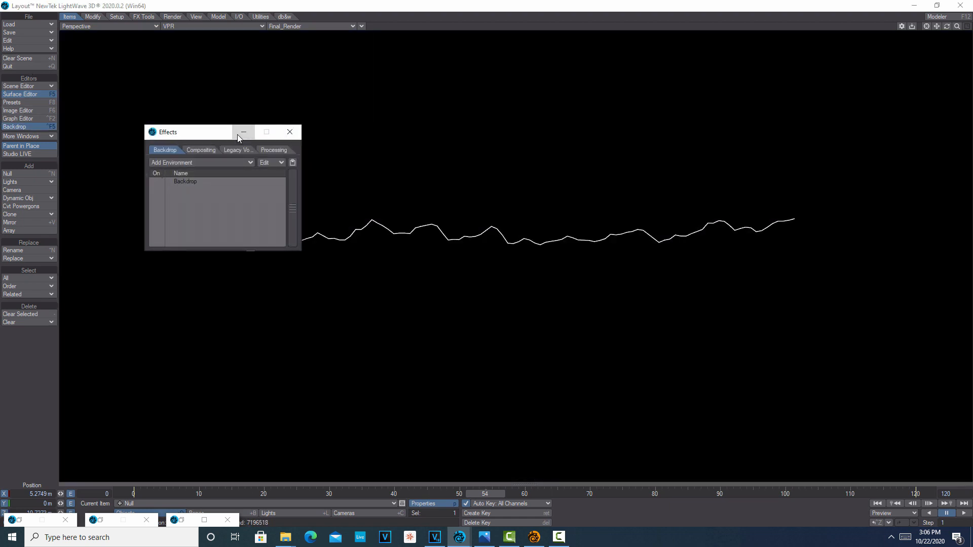
left_click(243, 131)
left_click(965, 513)
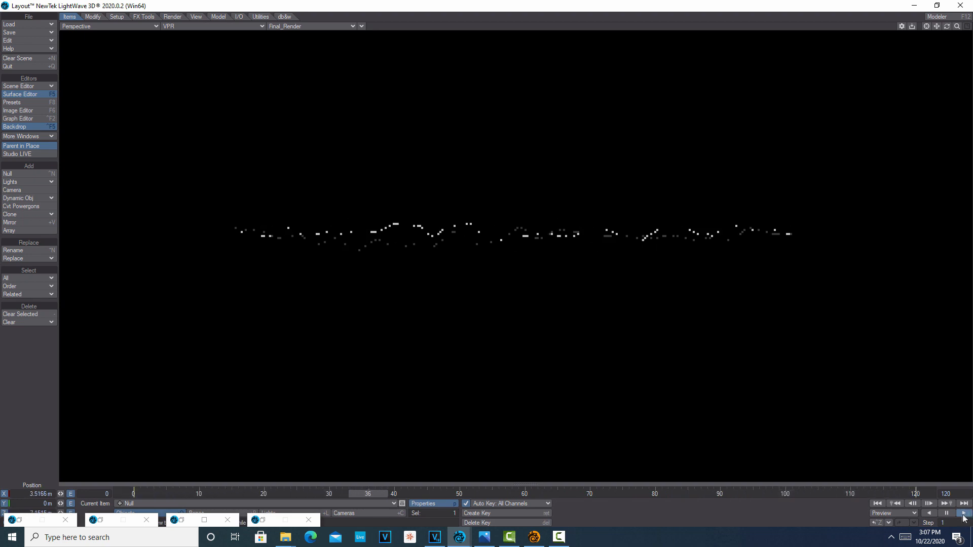
left_click(946, 514)
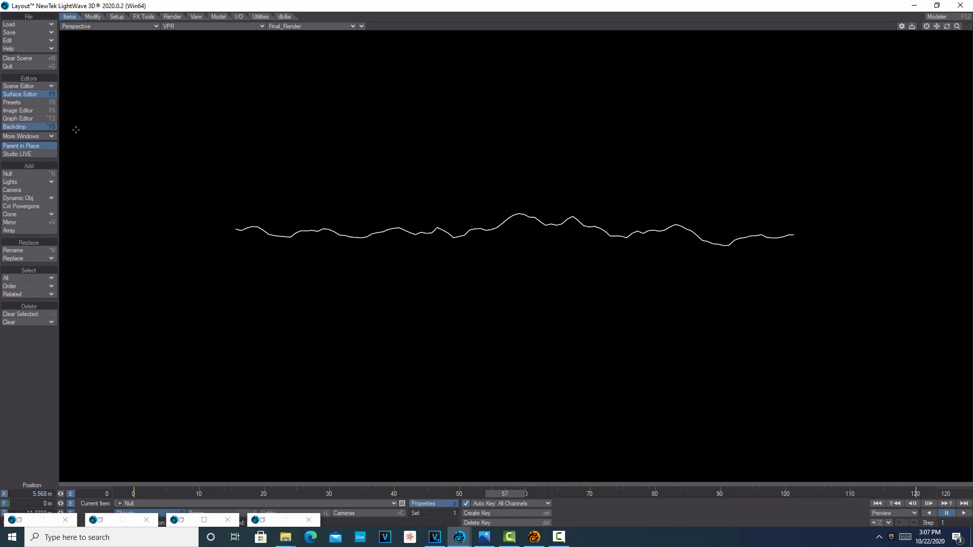
- Add a Glow image filter to the scene's processing effects
left_click(39, 127)
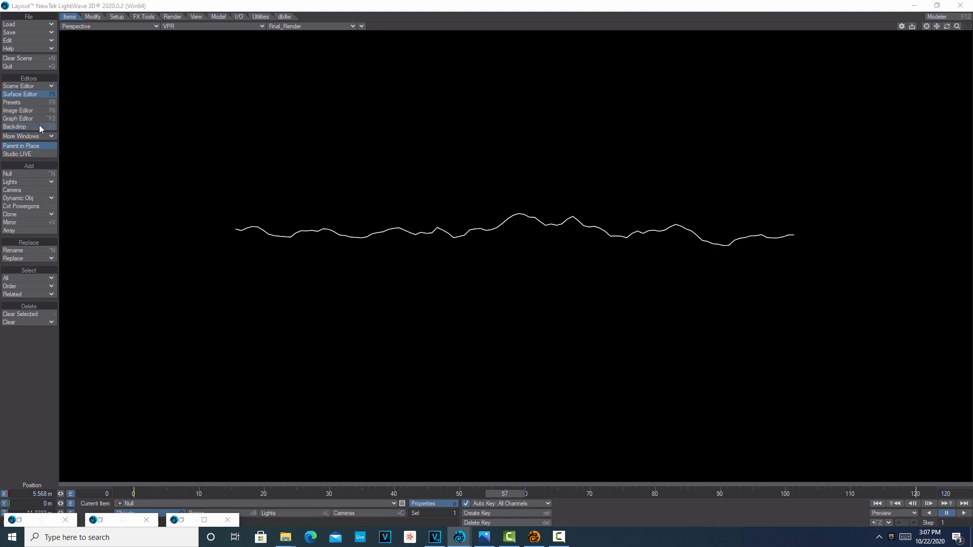
left_click(272, 150)
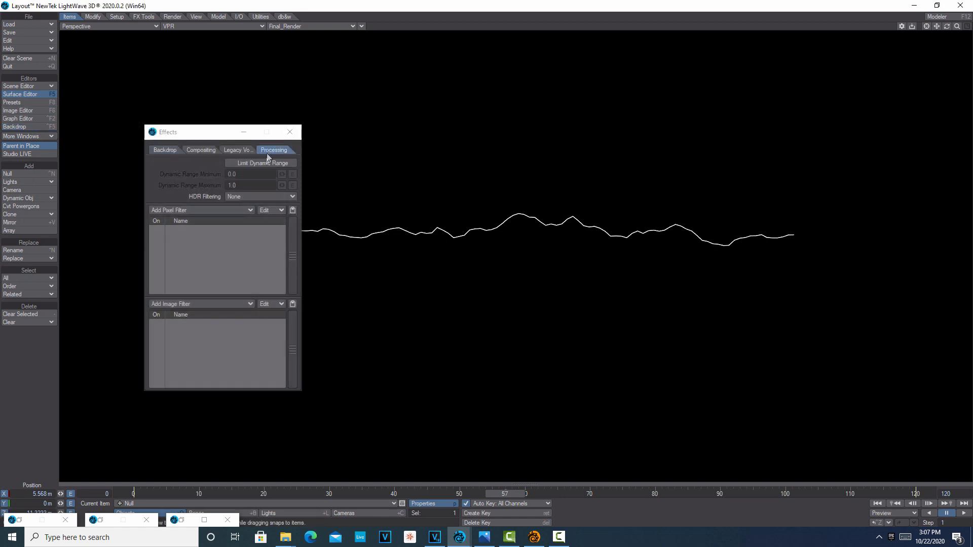
left_click(247, 303)
left_click(236, 400)
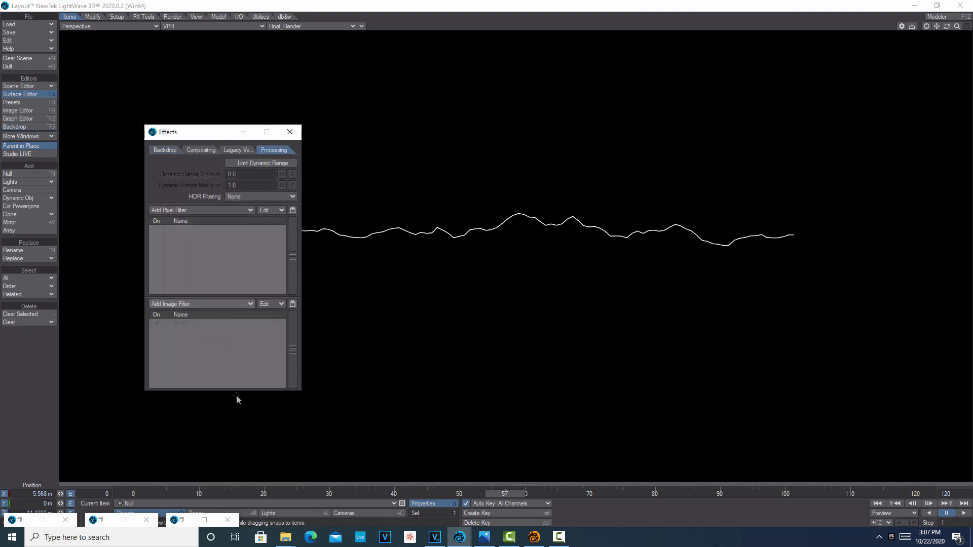
- Include the chain's Default surface in the Glow filter, adjust its overall Intensity, and minimize the Glow and Effects windows
double_click(178, 323)
left_click(107, 187)
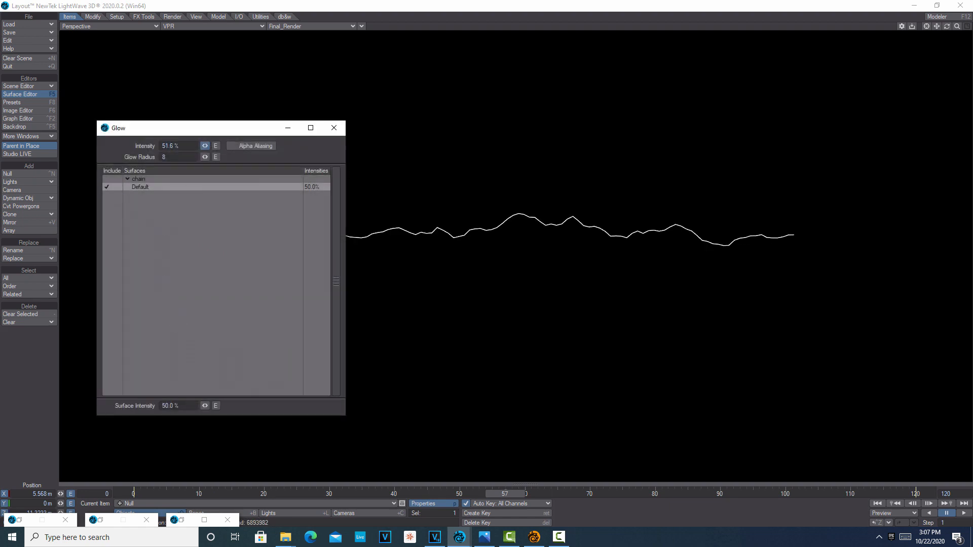
left_click_drag(205, 146, 205, 146)
left_click(288, 128)
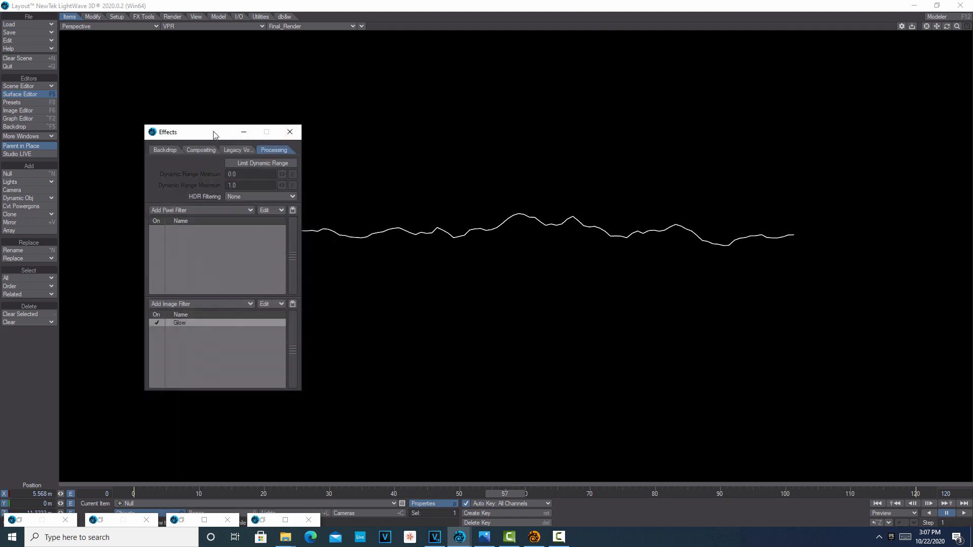
left_click(243, 131)
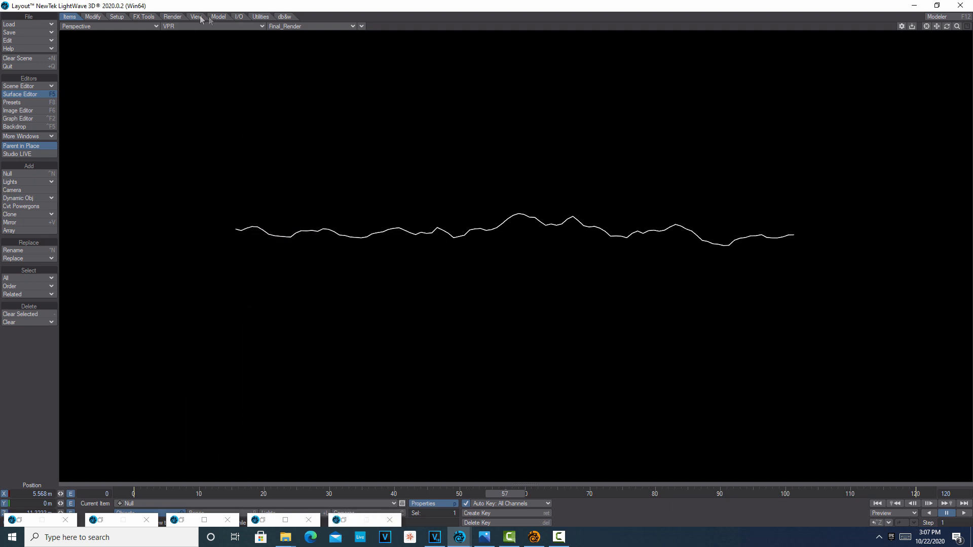
- Render the current frame to examine the glowing chain, and close the render windows
left_click(173, 17)
left_click(39, 219)
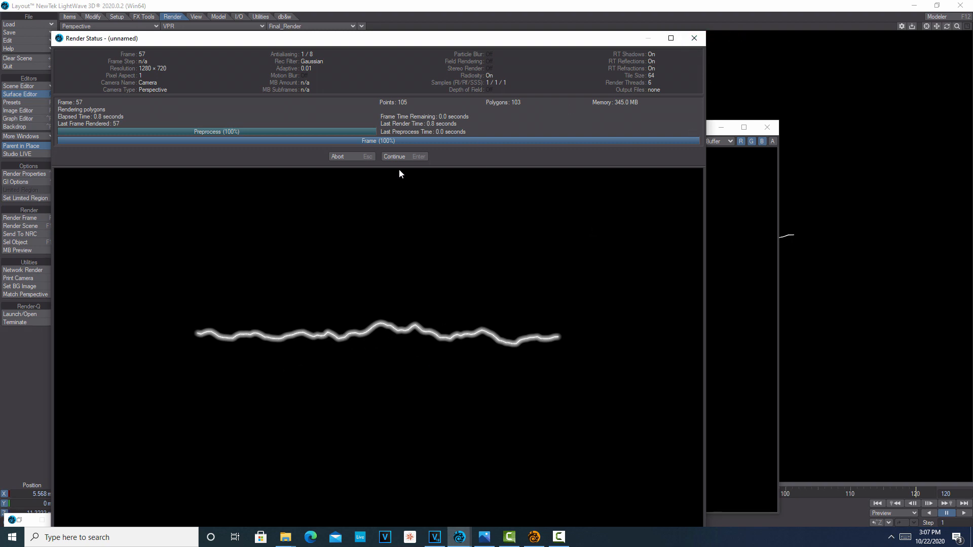
left_click(694, 38)
left_click(773, 133)
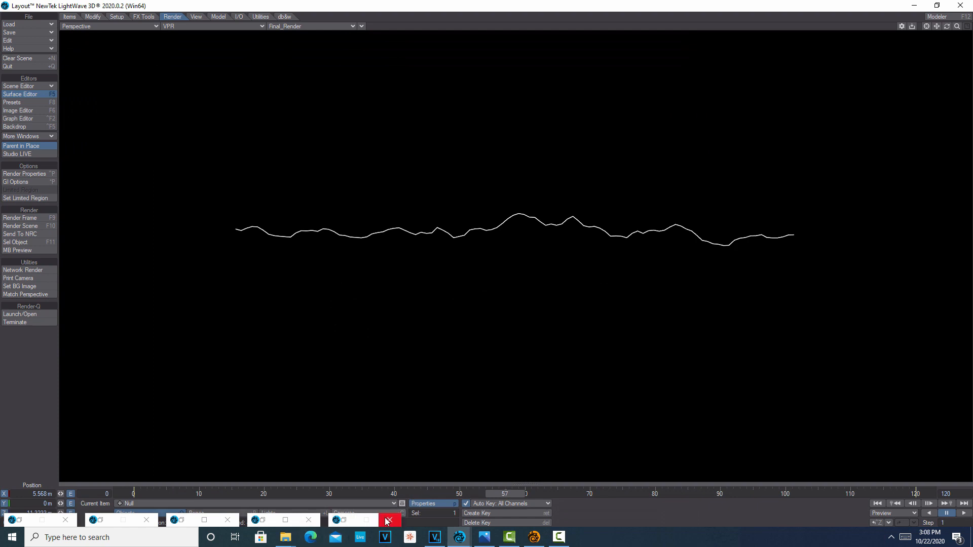
- Close all the minimized editor windows
left_click(389, 520)
left_click(309, 521)
left_click(228, 521)
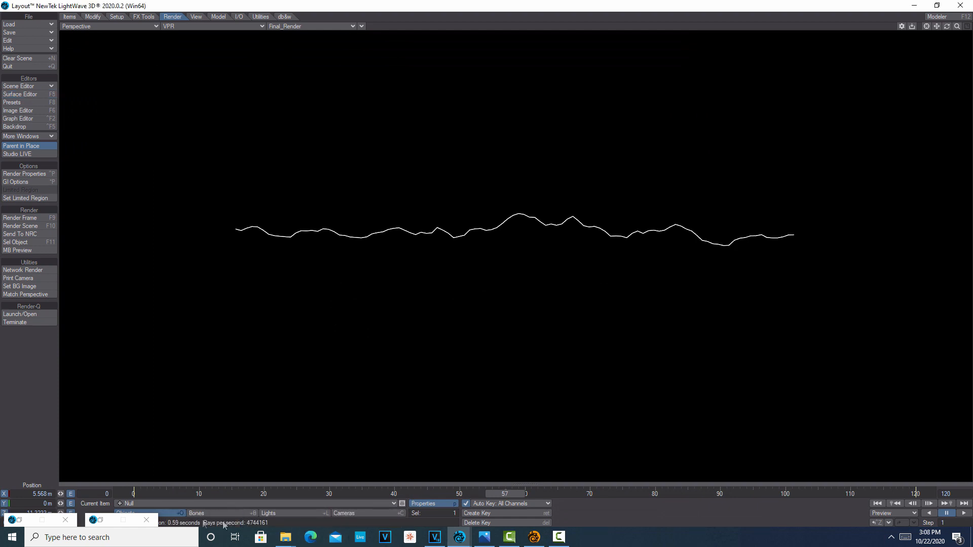
left_click(146, 521)
left_click(66, 520)
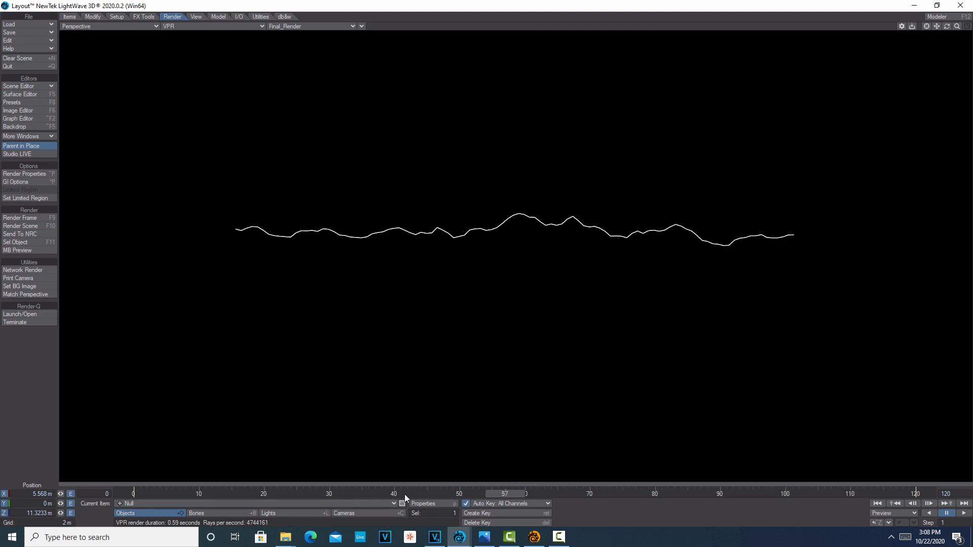
- Change the Procedural Type of the chain object's Displacement Map texture to Planks
left_click(427, 504)
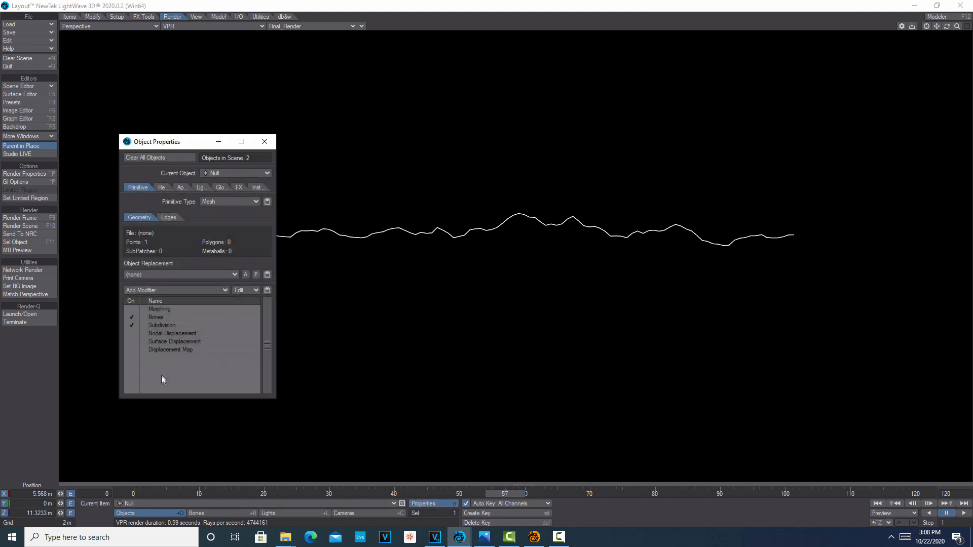
left_click(385, 503)
left_click(386, 497)
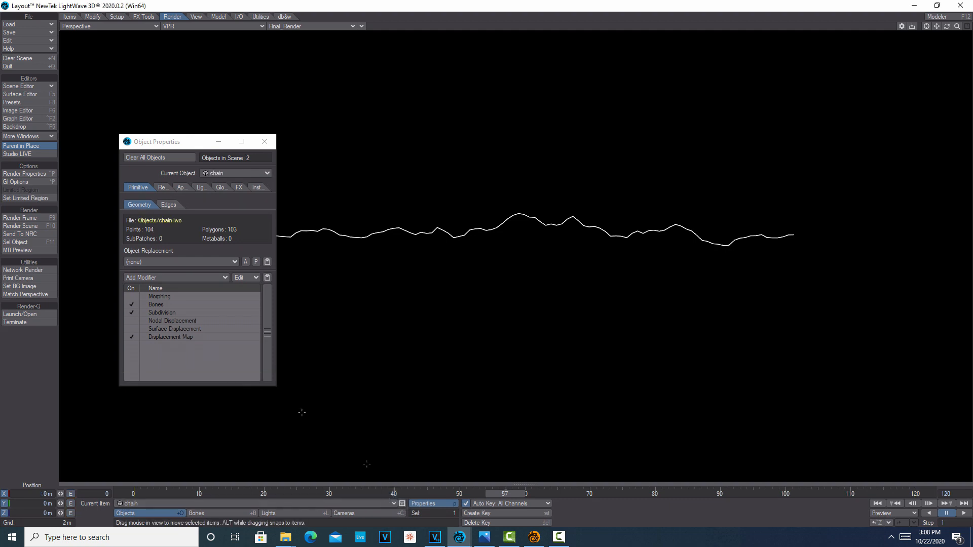
left_click(175, 338)
double_click(175, 338)
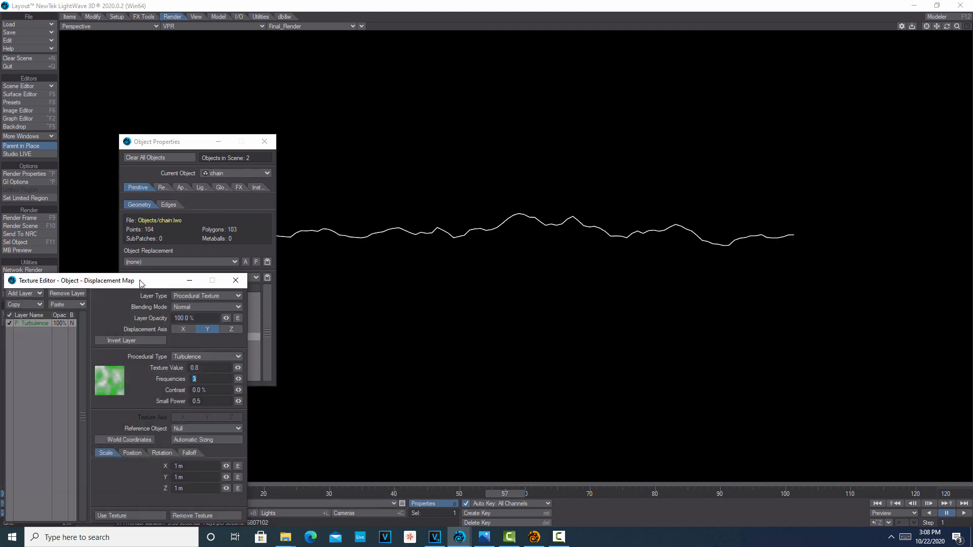
left_click_drag(143, 279, 207, 212)
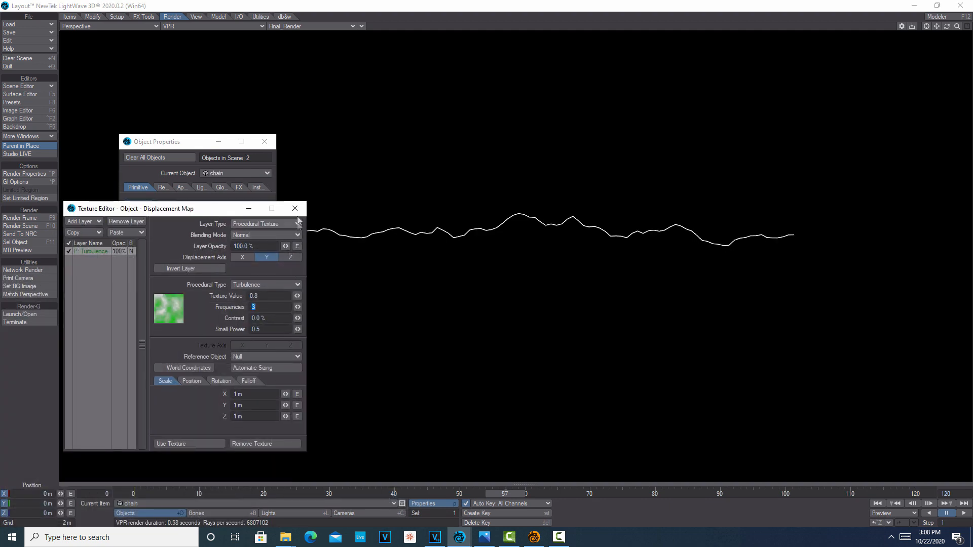
left_click(297, 285)
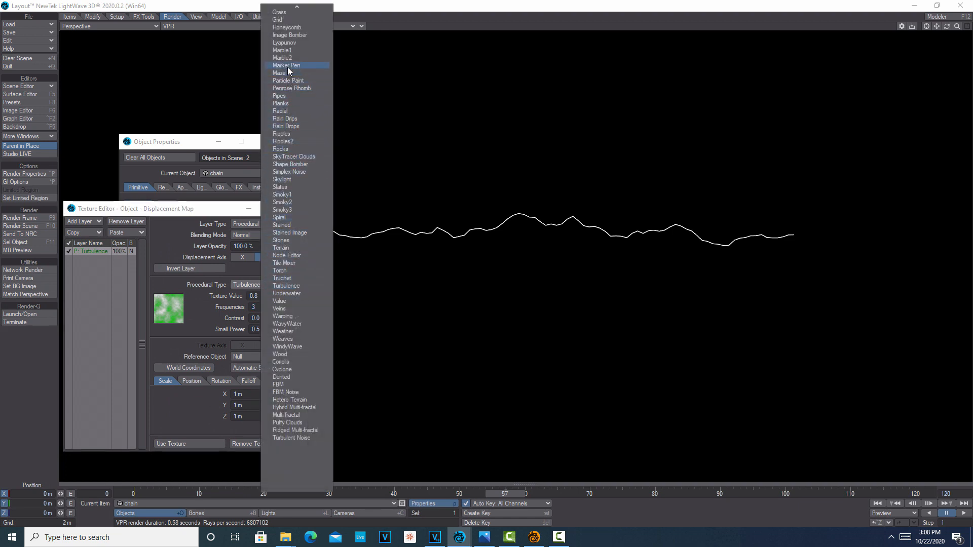
left_click(288, 104)
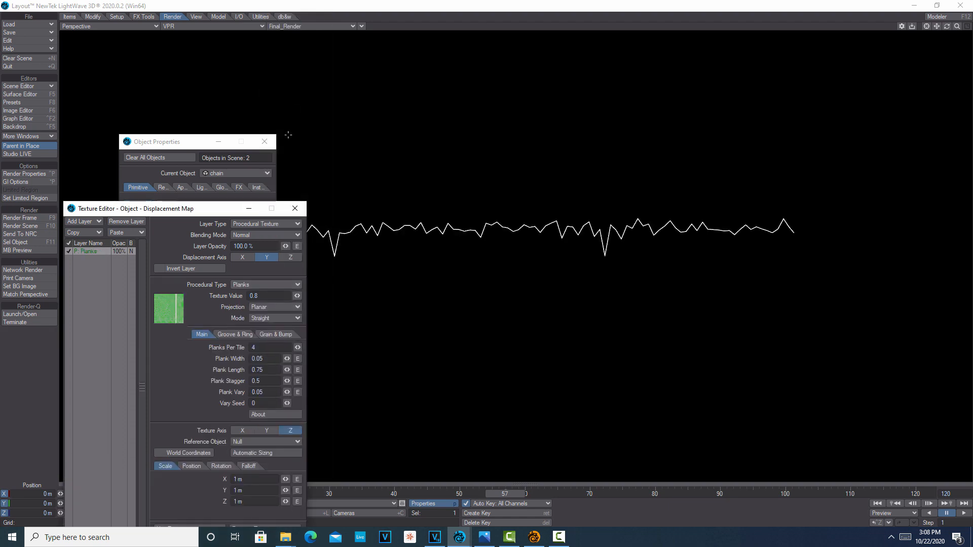
- Minimize the Texture Editor and Object Properties windows and play the animation with the Planks displacement
left_click(249, 209)
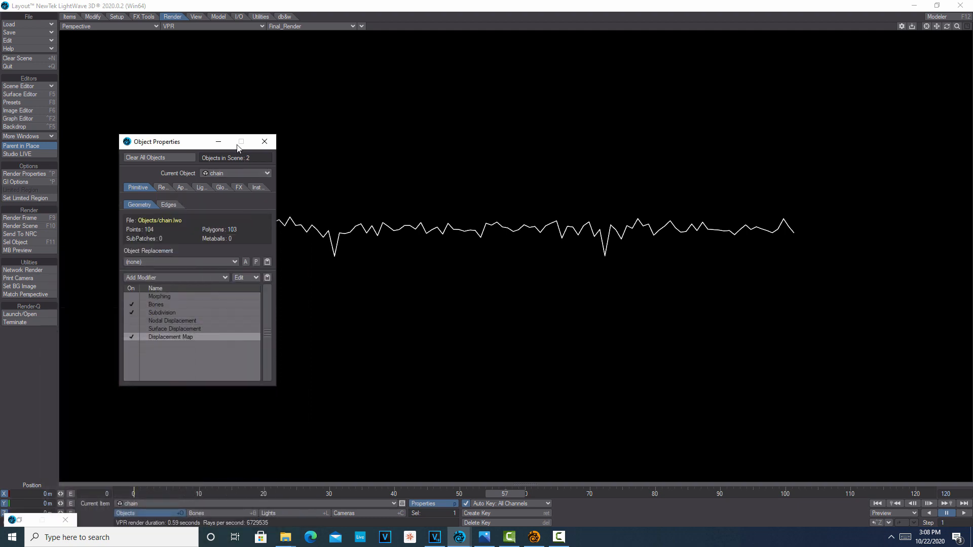
left_click(219, 142)
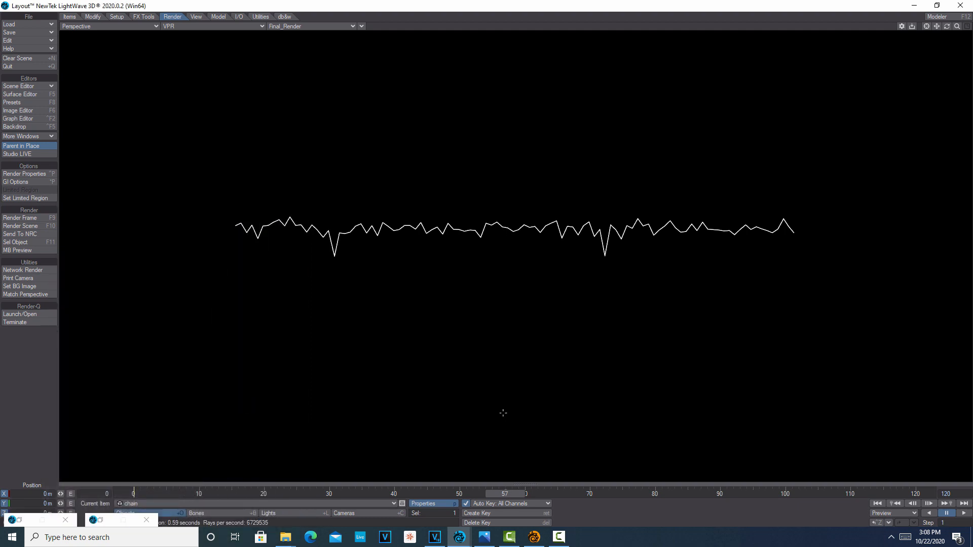
left_click(964, 514)
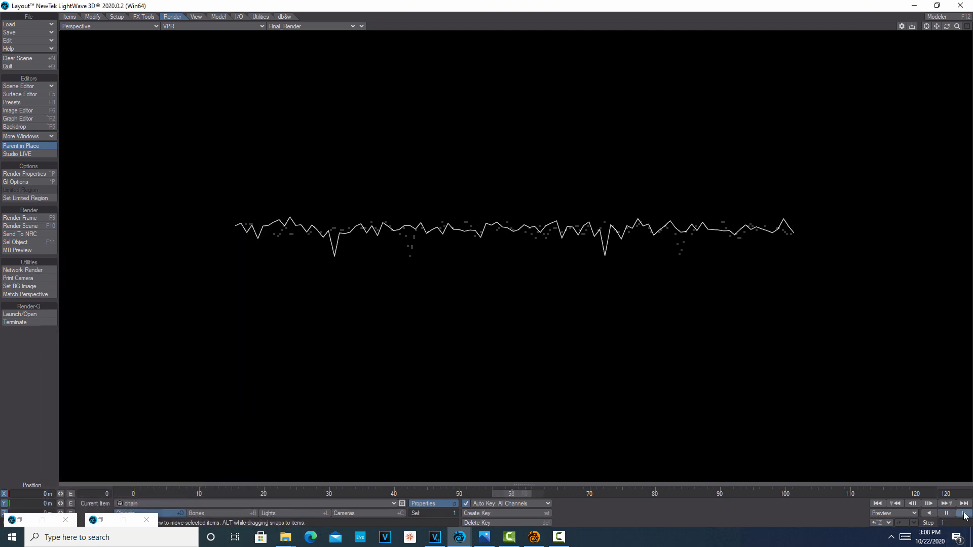